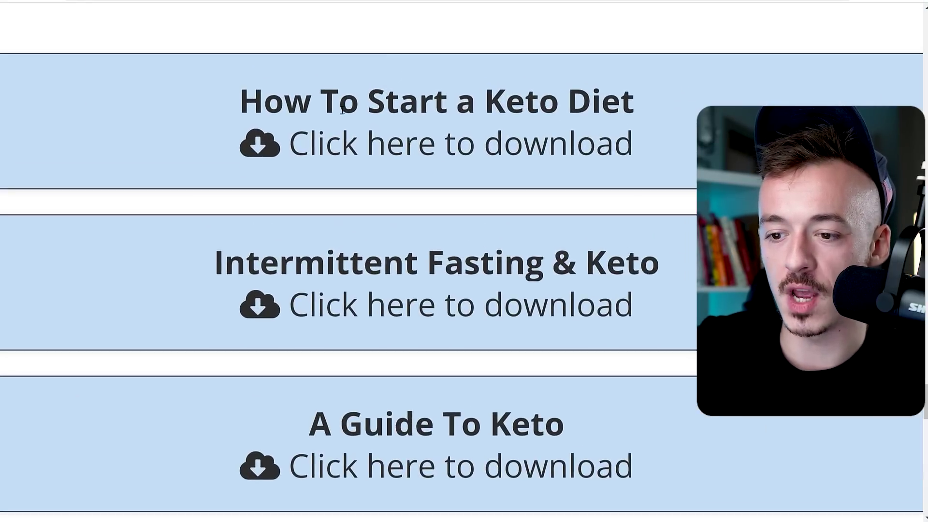
# Step: Review the downloadable keto videos, highlighting the titles How To Start a Keto Diet and Intermittent Fasting & Keto
pyautogui.moveTo(237, 102); pyautogui.dragTo(636, 102)
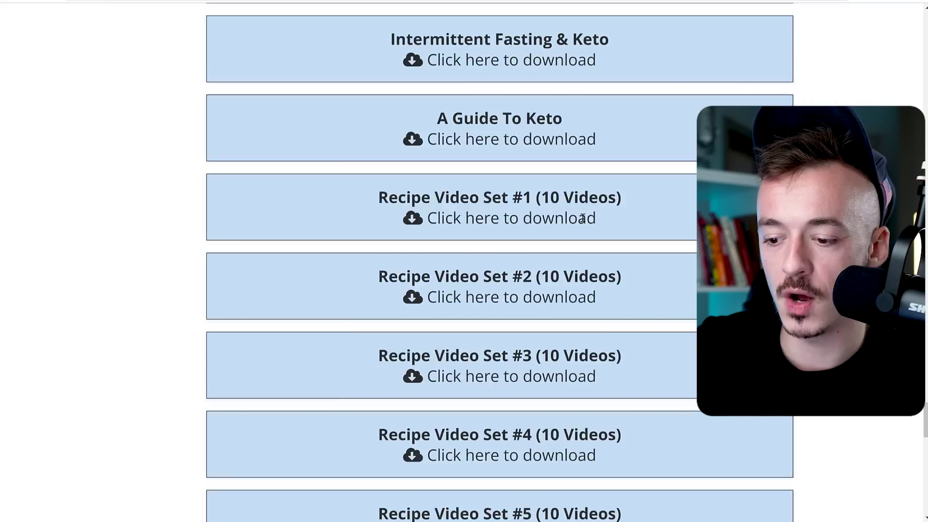
pyautogui.scroll(-7, 473, 270)
pyautogui.scroll(10, 512, 276)
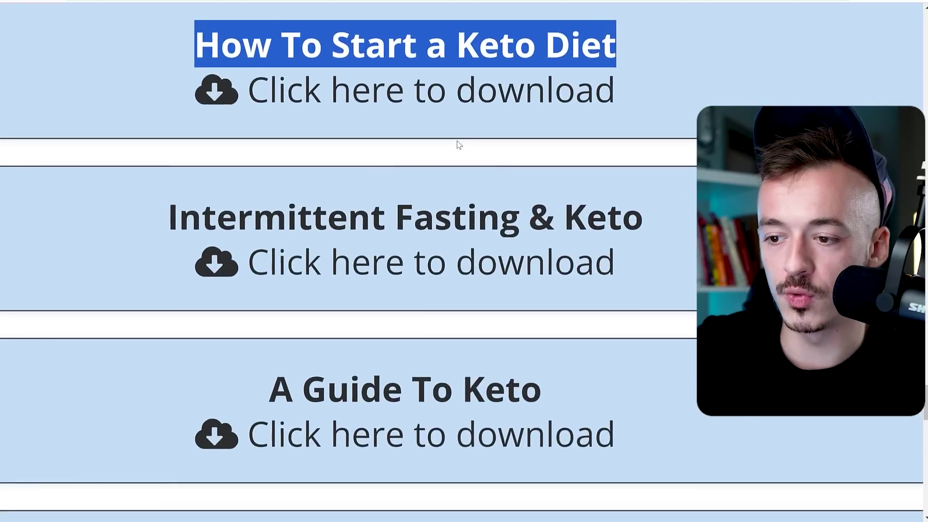
pyautogui.moveTo(168, 218); pyautogui.dragTo(676, 226)
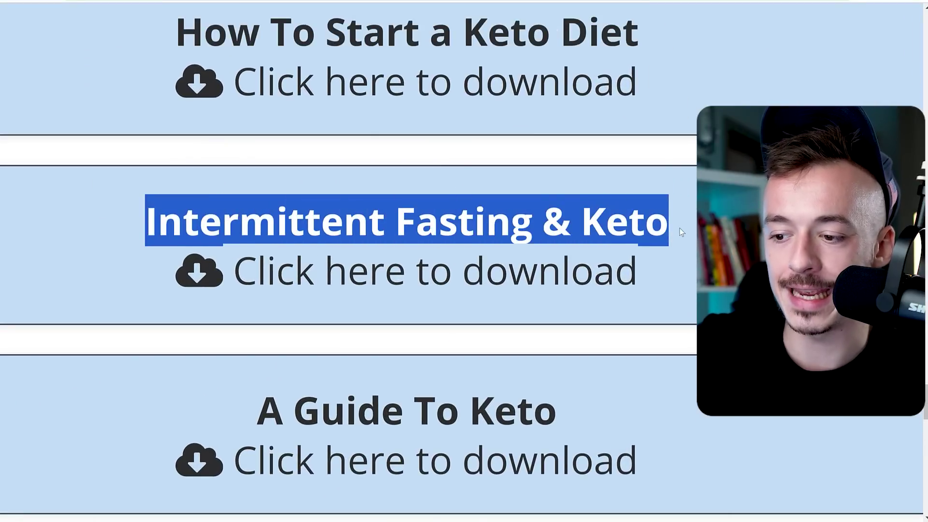
pyautogui.click(371, 221)
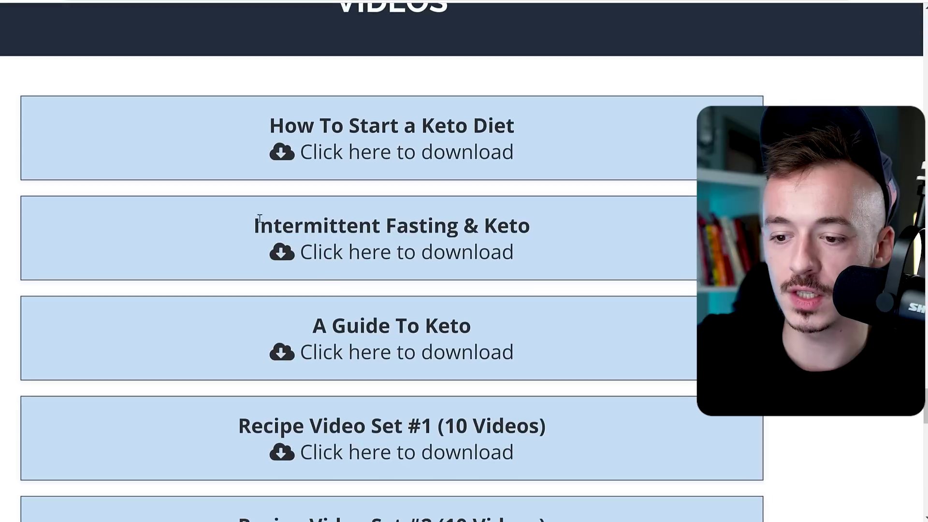
pyautogui.moveTo(260, 219); pyautogui.dragTo(271, 219)
pyautogui.click(564, 228)
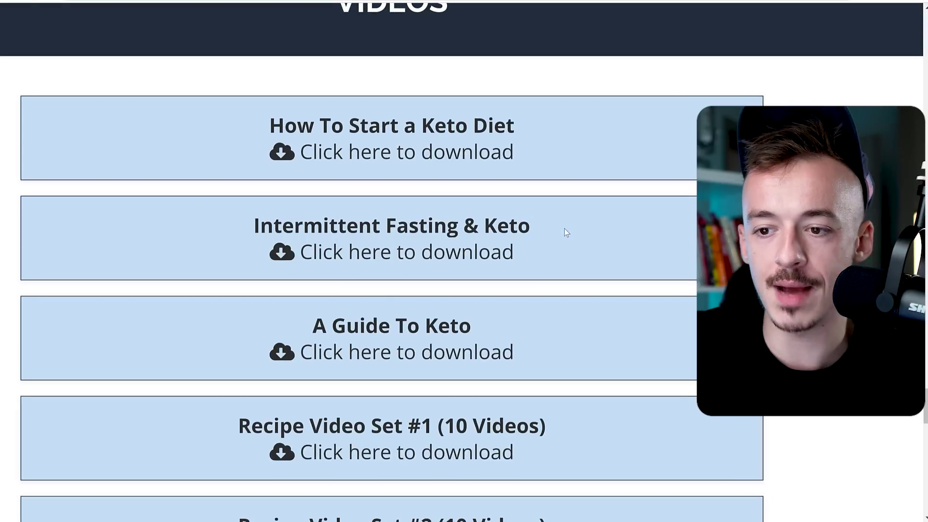
pyautogui.hscroll(-2, 542, 231)
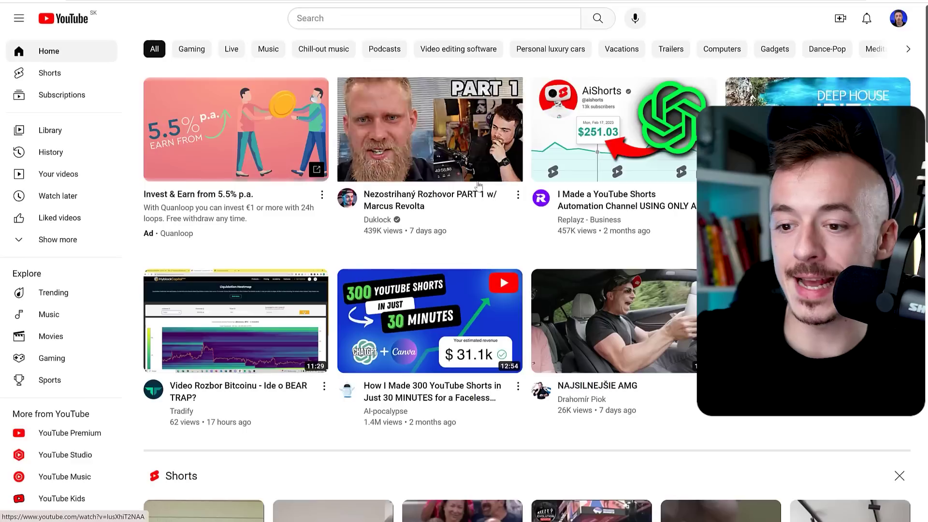
# Step: Switch to YouTube, bring up the Create options and choose to upload a video
pyautogui.click(842, 24)
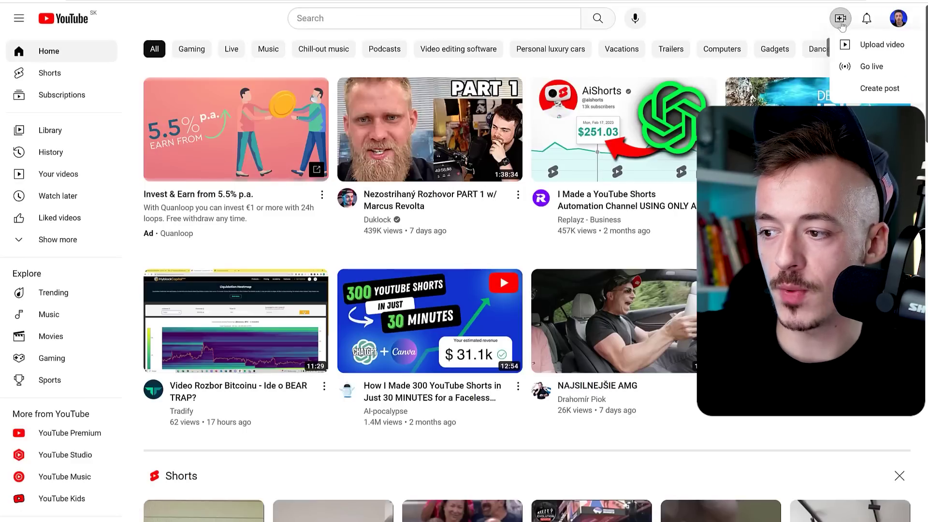
pyautogui.click(820, 27)
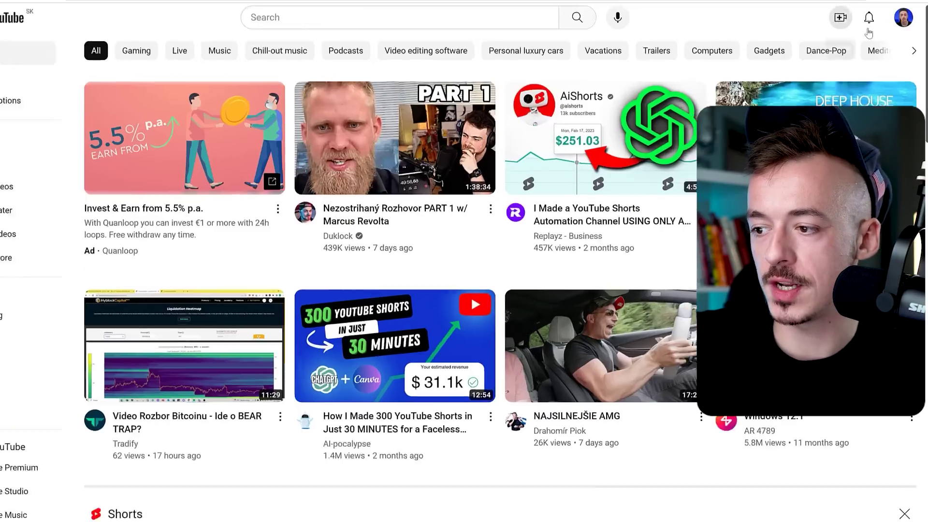
pyautogui.hscroll(3, 823, 41)
pyautogui.hscroll(-3, 822, 41)
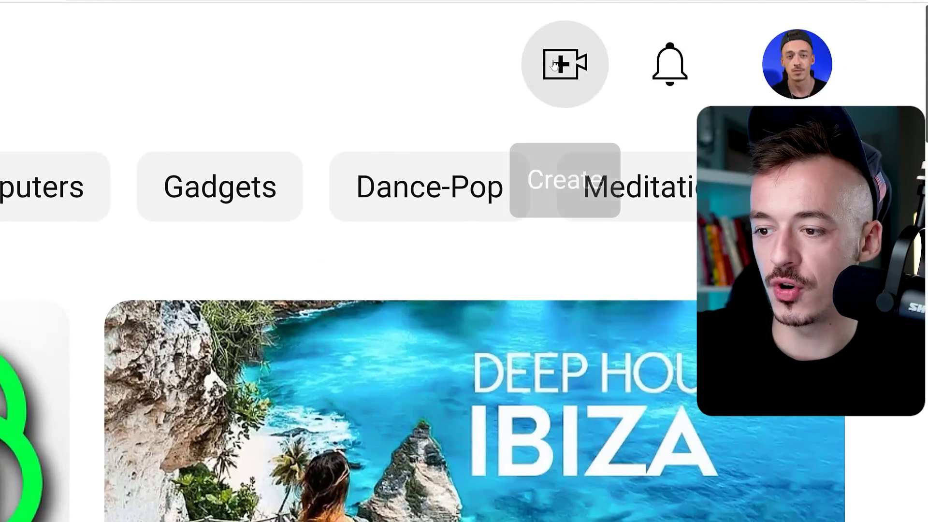
pyautogui.click(780, 7)
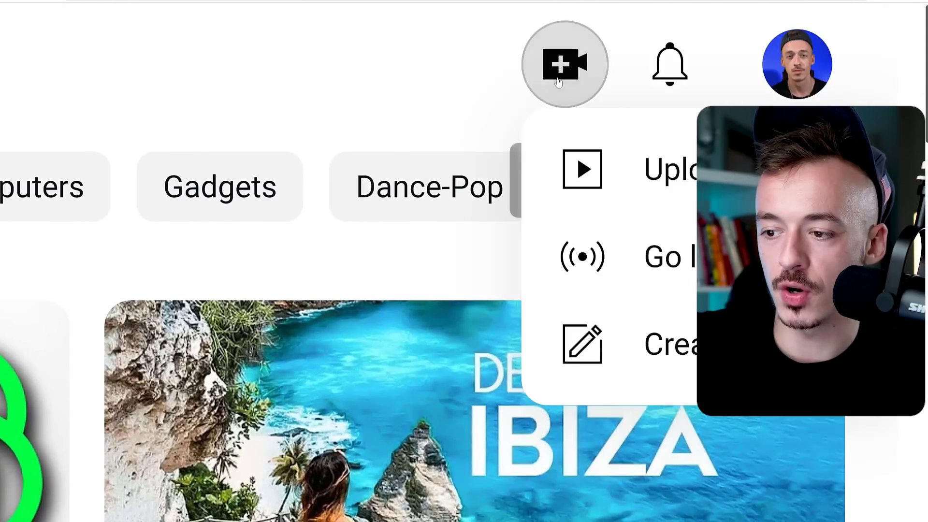
pyautogui.click(675, 169)
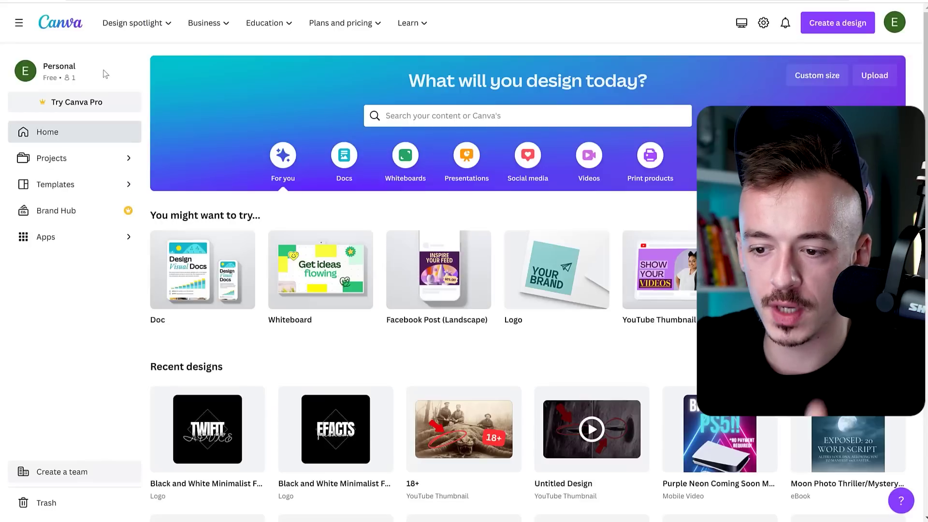
# Step: Switch to Canva and search for "youtube thumbnail" templates
pyautogui.click(417, 117)
pyautogui.write('youtube thu')
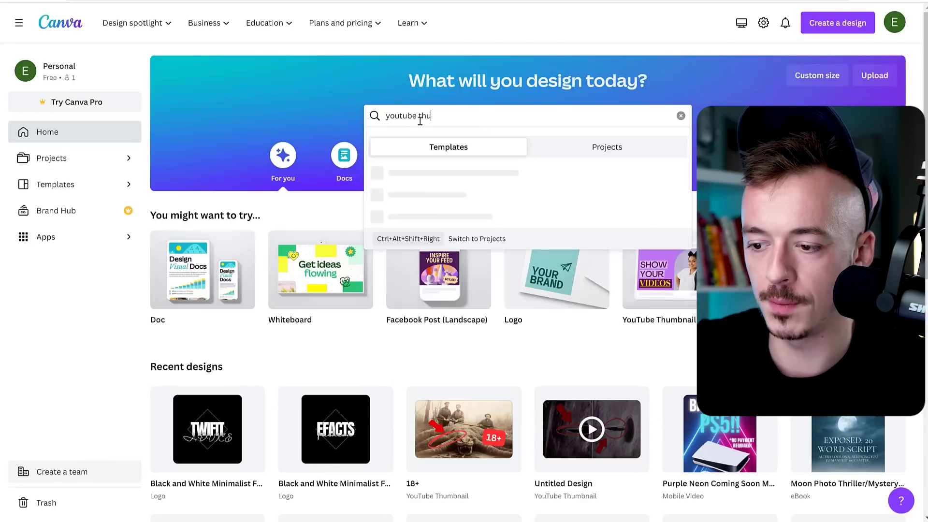
pyautogui.write('mbnail')
pyautogui.press('Return')
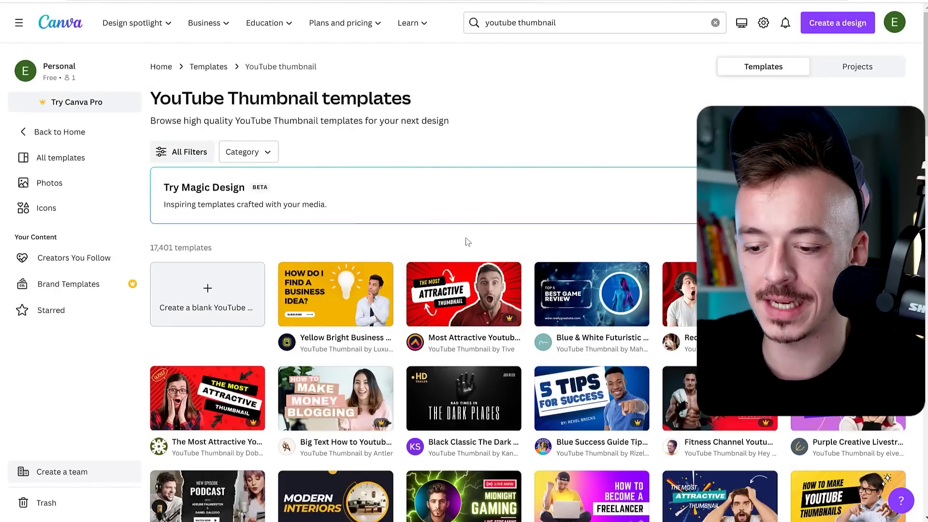
# Step: Browse the thumbnail templates and open the Green and White Minimalist Nature Travel Vlog design for customizing
pyautogui.scroll(-3, 462, 227)
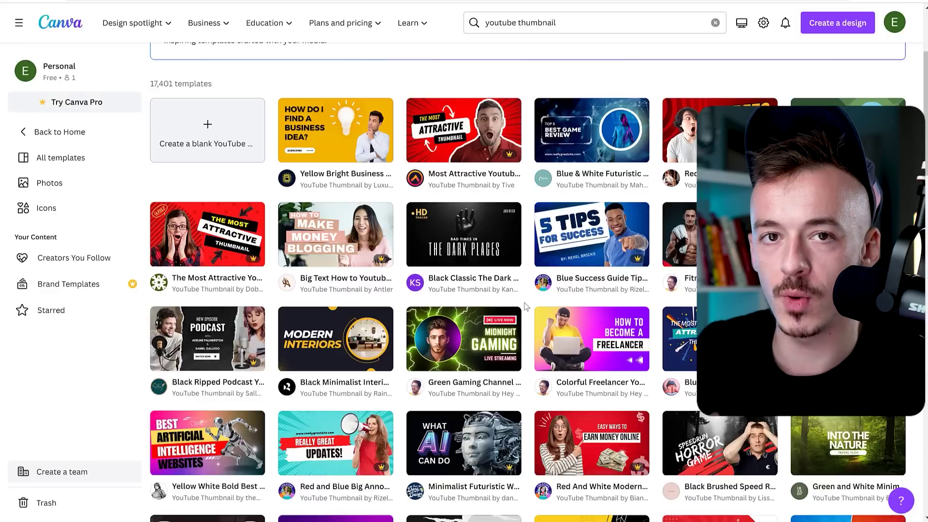
pyautogui.scroll(-2, 526, 305)
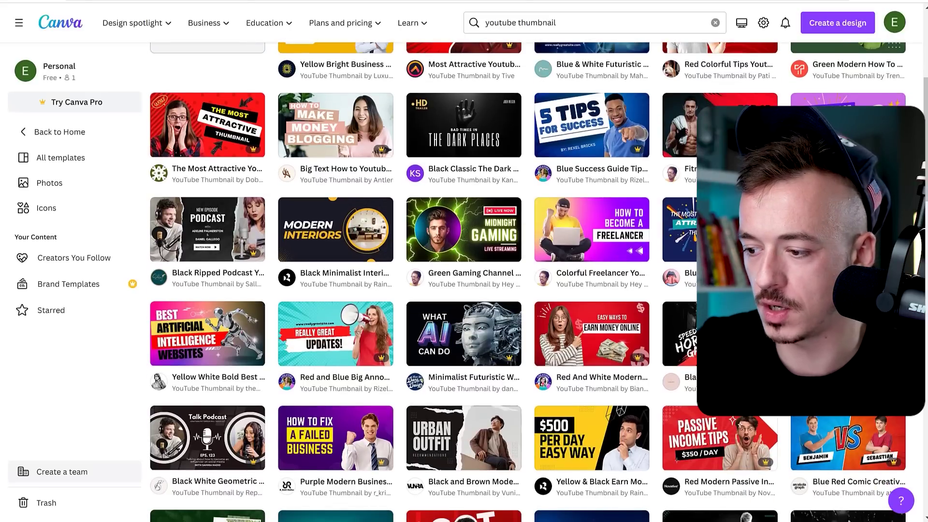
pyautogui.click(376, 236)
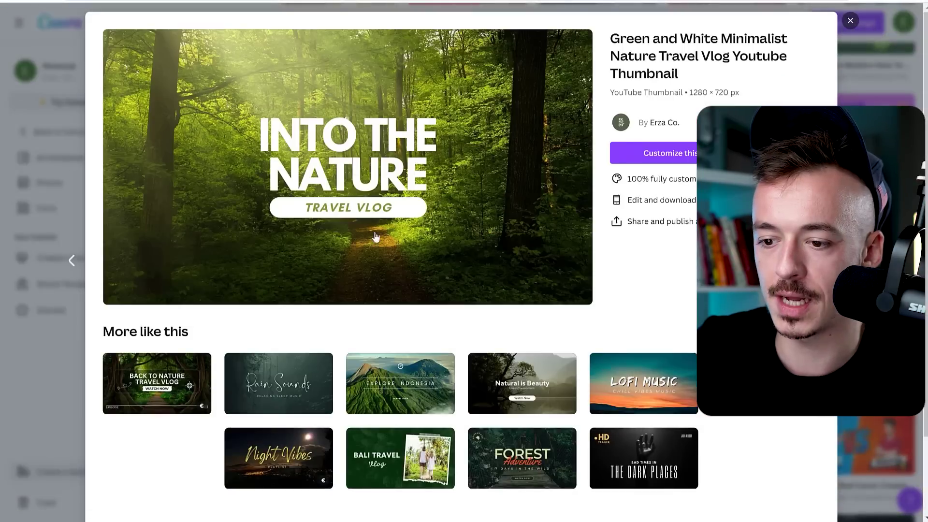
pyautogui.click(690, 163)
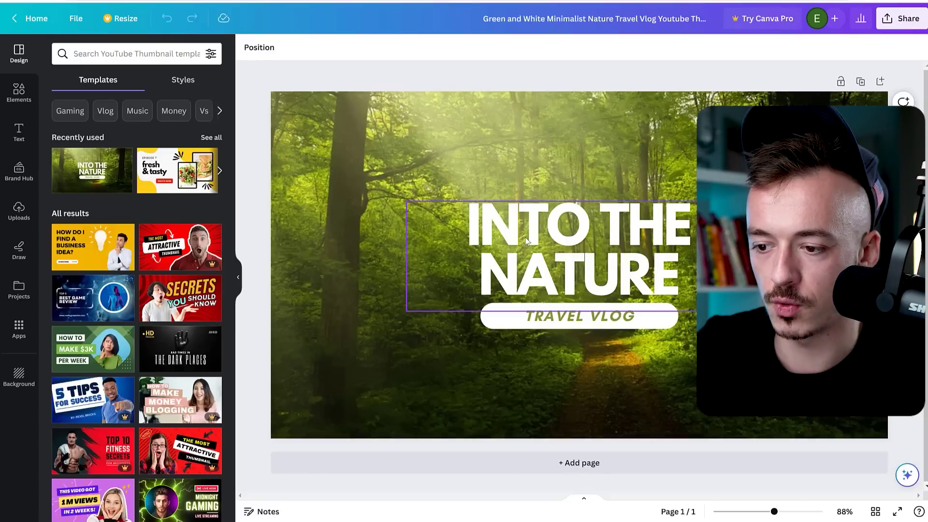
# Step: Replace the INTO THE NATURE heading with "INTERMITTANT FASTING AND KETO" and enlarge its font size to 84.6
pyautogui.doubleClick(518, 240)
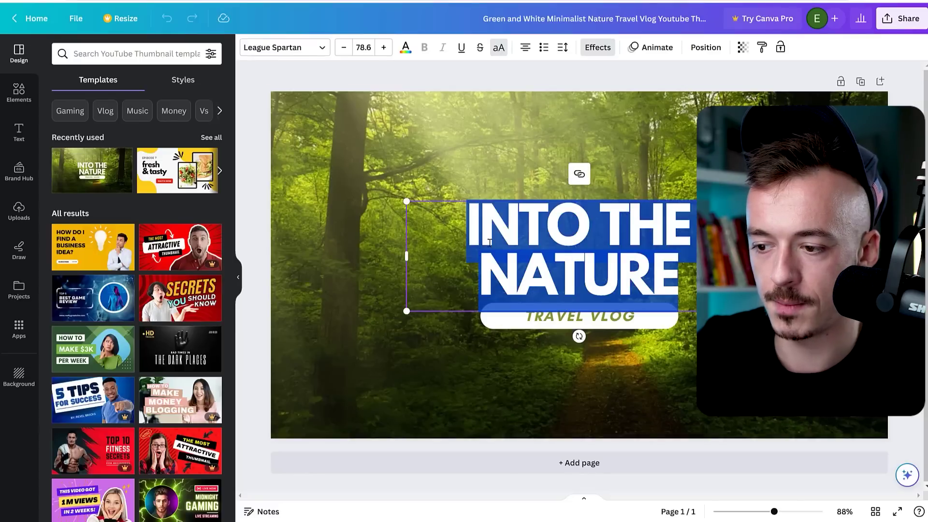
pyautogui.write('INTERMITTANT FASTING AND KETO')
pyautogui.hotkey('ctrl', 'shift', '.')
pyautogui.hotkey('ctrl', 'shift', '.')
pyautogui.hotkey('ctrl', 'shift', '.')
pyautogui.hotkey('ctrl', 'shift', '.')
pyautogui.hotkey('ctrl', 'shift', '.')
pyautogui.hotkey('ctrl', 'shift', '.')
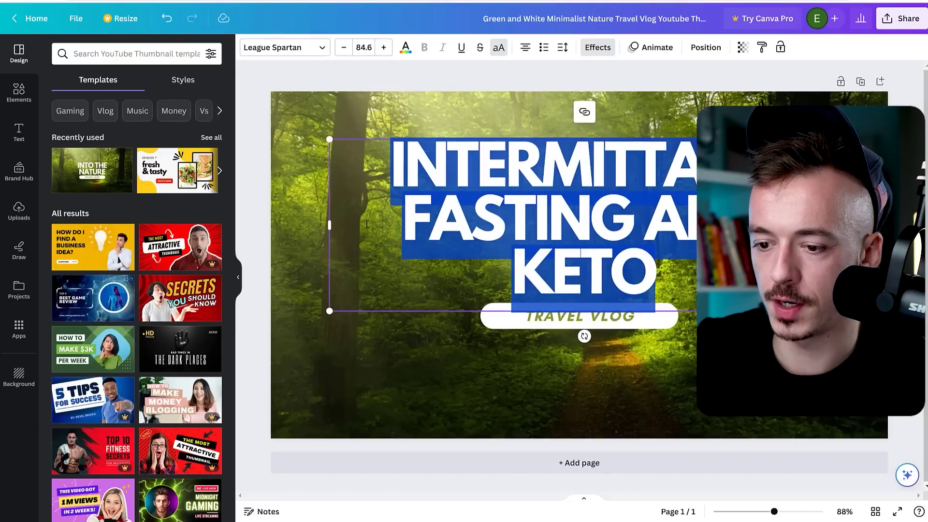
# Step: Widen the heading's text box so the title fits on two lines and raise its font size to 89.6
pyautogui.moveTo(329, 224); pyautogui.dragTo(296, 225)
pyautogui.click(324, 277)
pyautogui.hotkey('ctrl', 'shift', '.')
pyautogui.hotkey('ctrl', 'shift', '.')
pyautogui.hotkey('ctrl', 'shift', '.')
pyautogui.hotkey('ctrl', 'shift', '.')
pyautogui.hotkey('ctrl', 'shift', '.')
pyautogui.hotkey('ctrl', 'a')
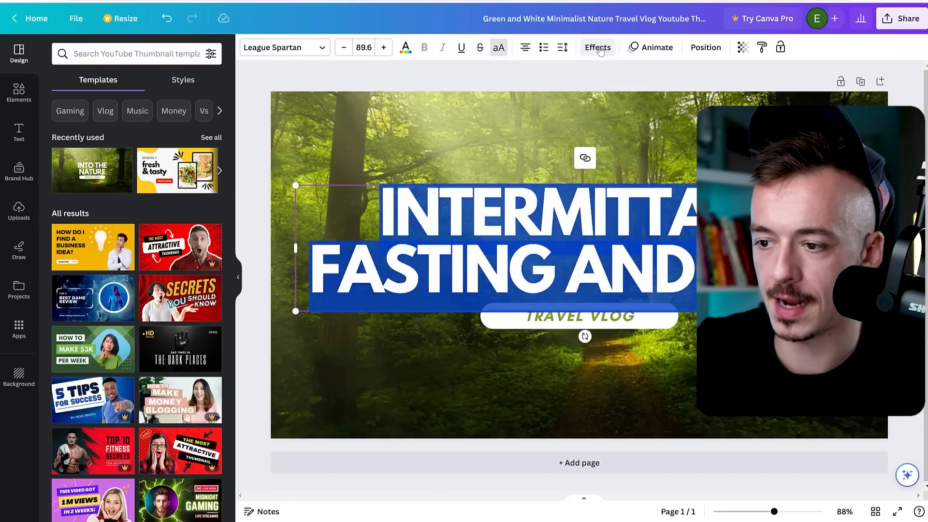
# Step: Apply a black Shadow effect to the heading with offset about 45, blur 18 and transparency 59
pyautogui.click(597, 48)
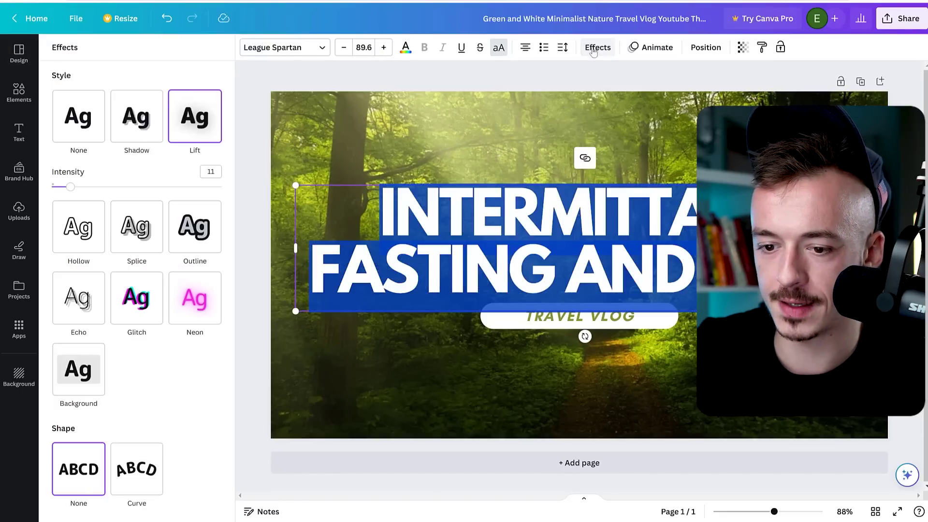
pyautogui.click(135, 135)
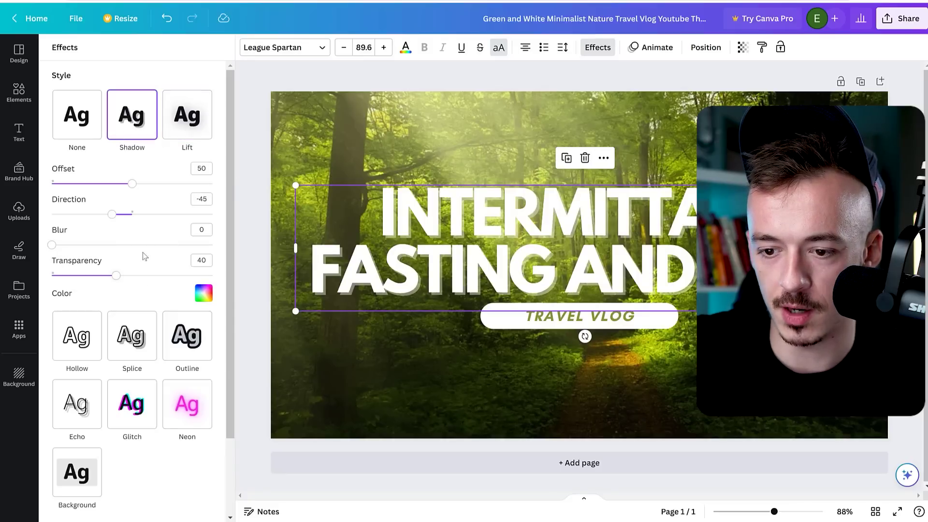
pyautogui.scroll(-2, 162, 277)
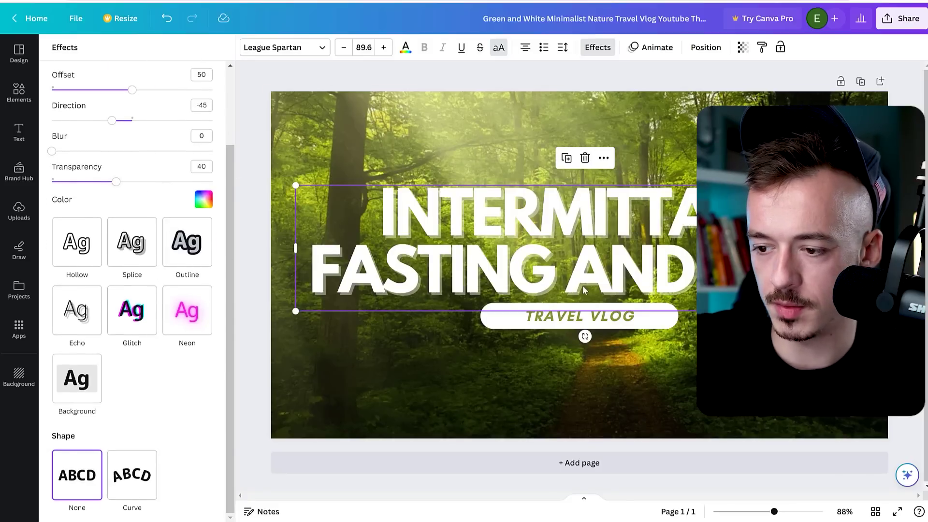
pyautogui.scroll(2, 136, 245)
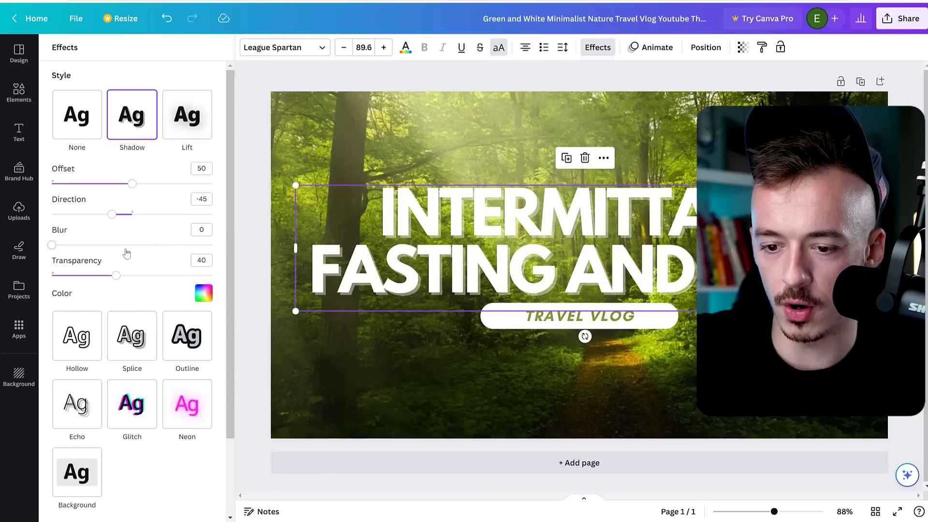
pyautogui.moveTo(130, 281); pyautogui.dragTo(151, 281)
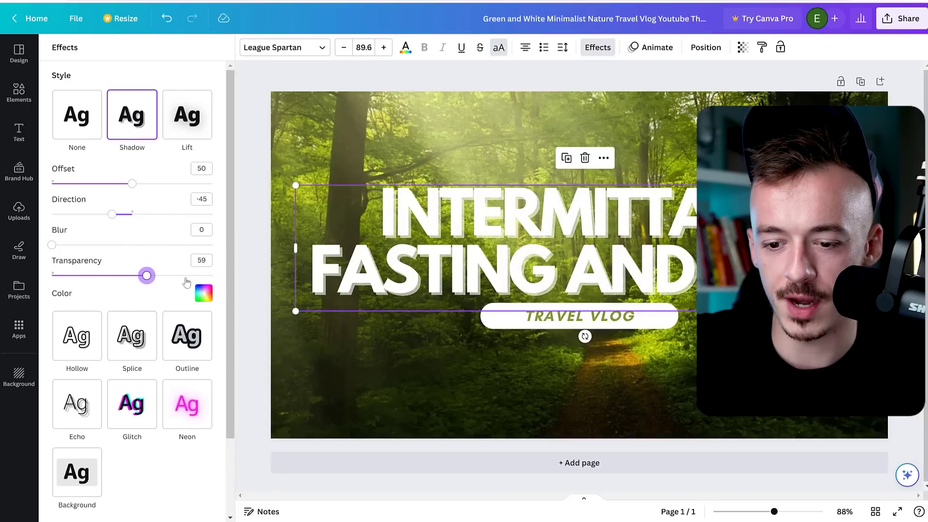
pyautogui.click(204, 295)
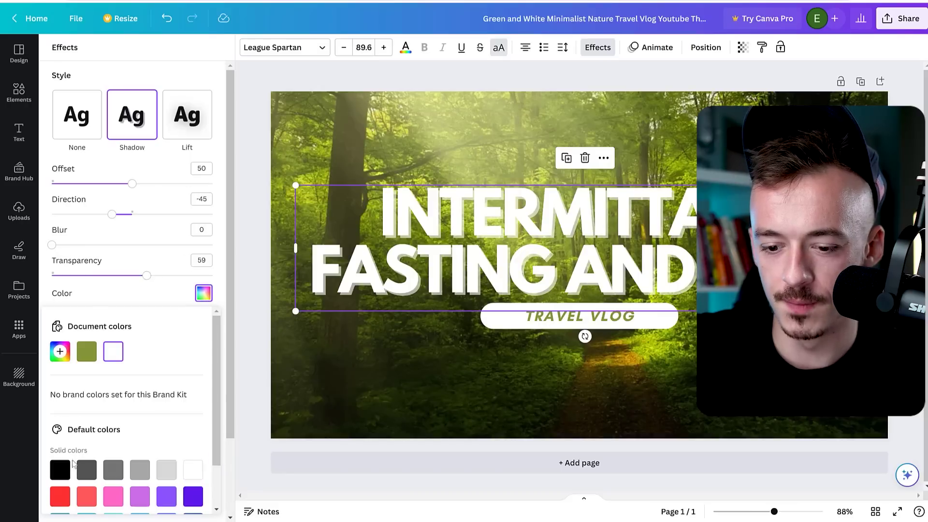
pyautogui.click(62, 471)
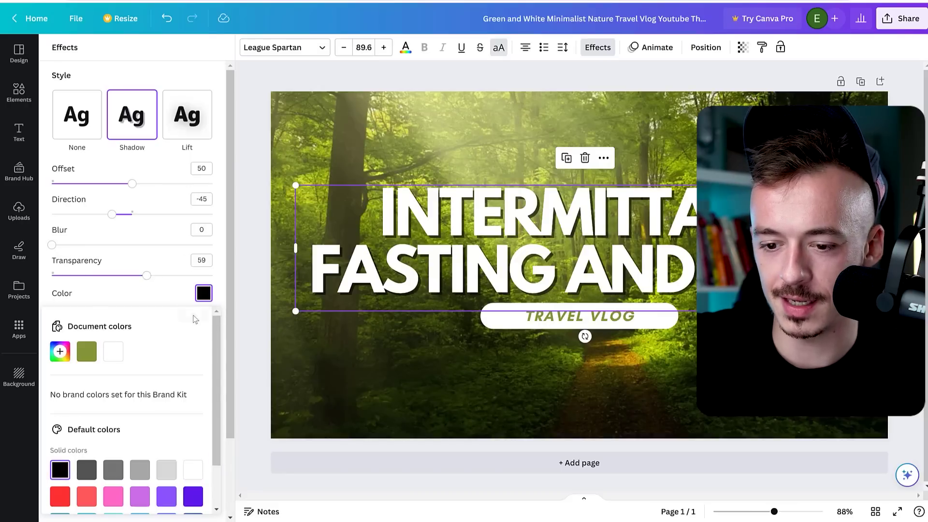
pyautogui.moveTo(53, 246); pyautogui.dragTo(70, 249)
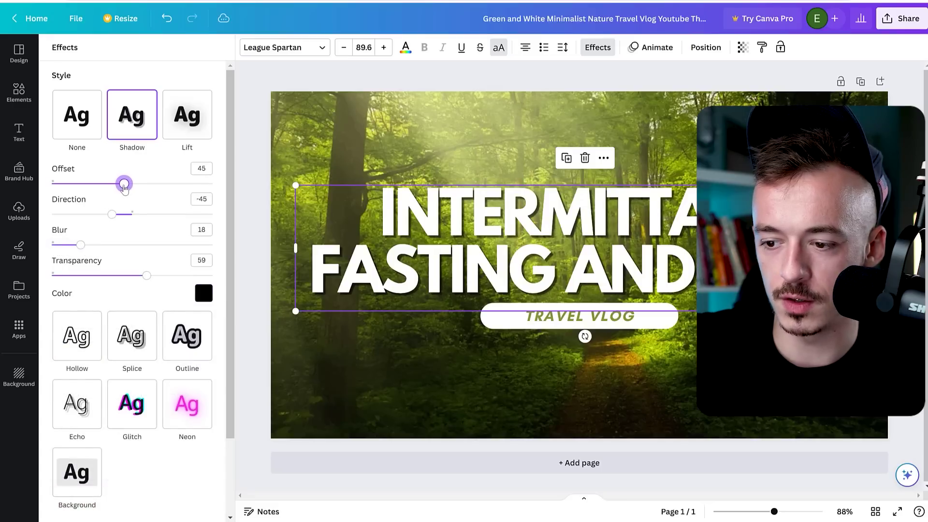
pyautogui.click(677, 255)
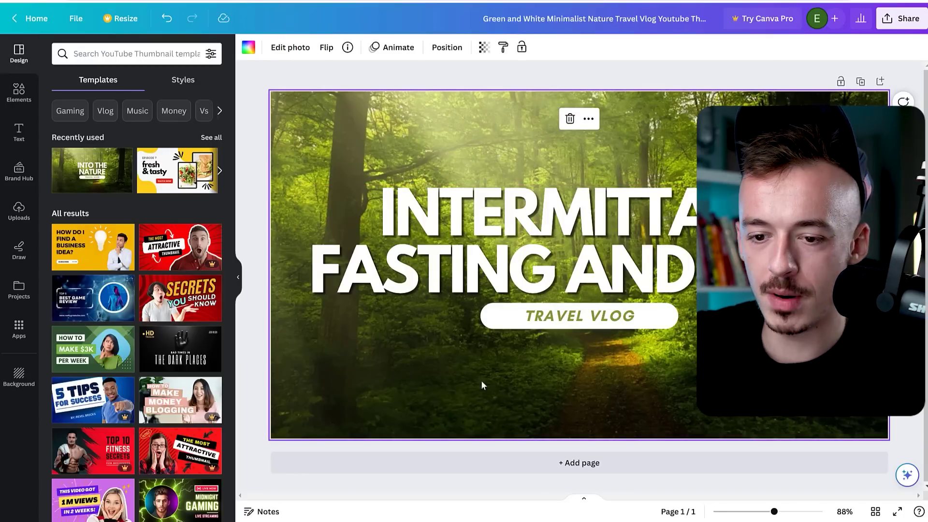
# Step: Search the thumbnail templates for "keto diet", browse the designs, and clear the search
pyautogui.click(122, 54)
pyautogui.write('ket')
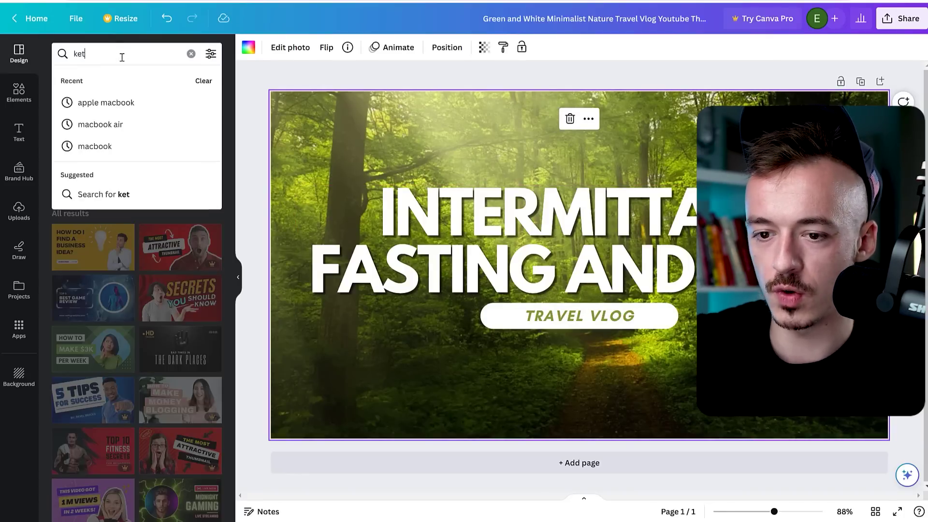
pyautogui.write('o diet')
pyautogui.press('Return')
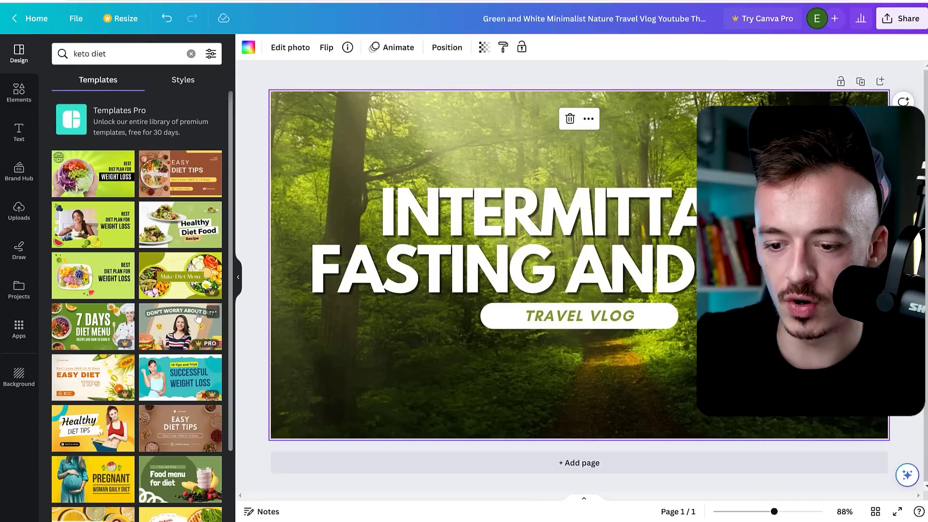
pyautogui.scroll(-2, 186, 203)
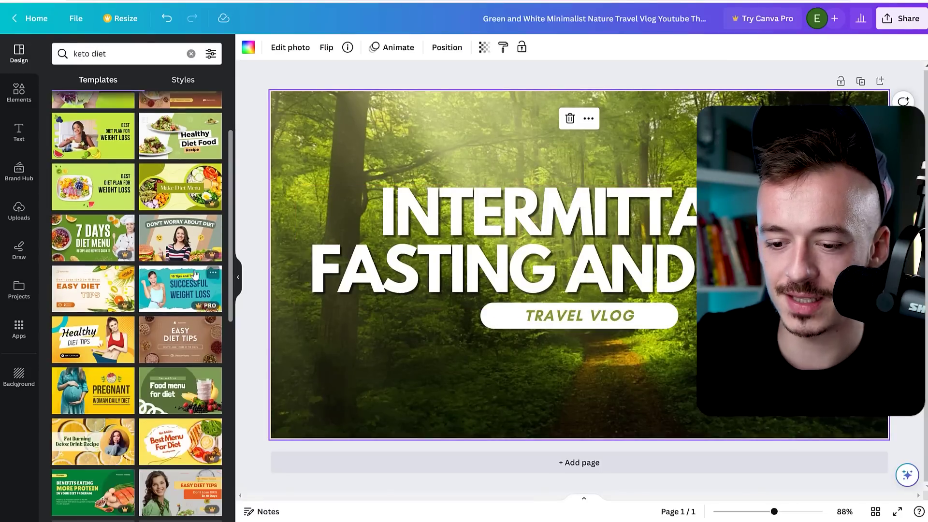
pyautogui.scroll(3, 186, 202)
pyautogui.click(191, 54)
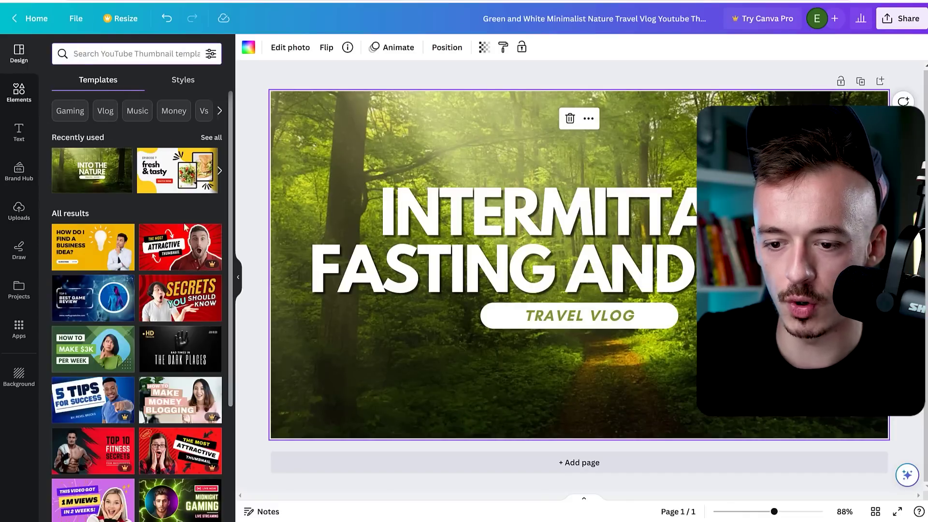
# Step: Search the elements library for "keto diet" and narrow the results to photos
pyautogui.click(19, 92)
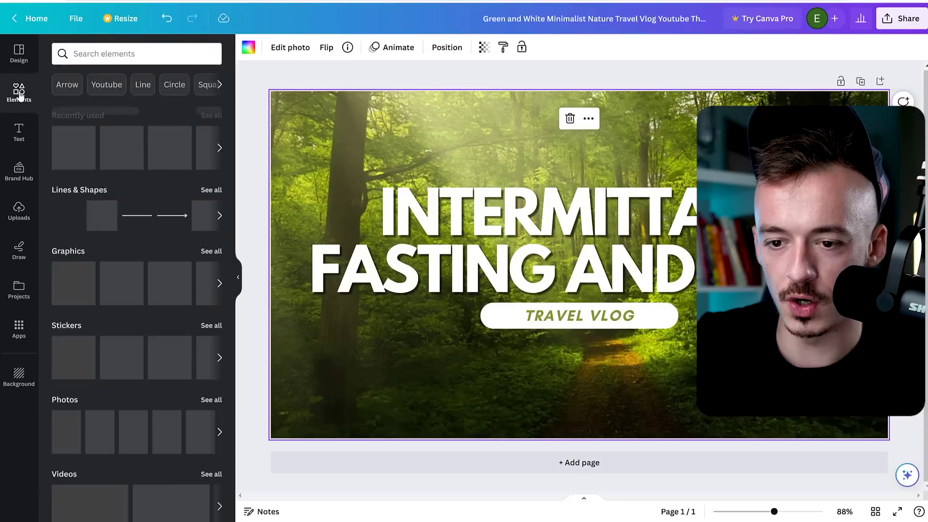
pyautogui.click(125, 55)
pyautogui.write('keto diet')
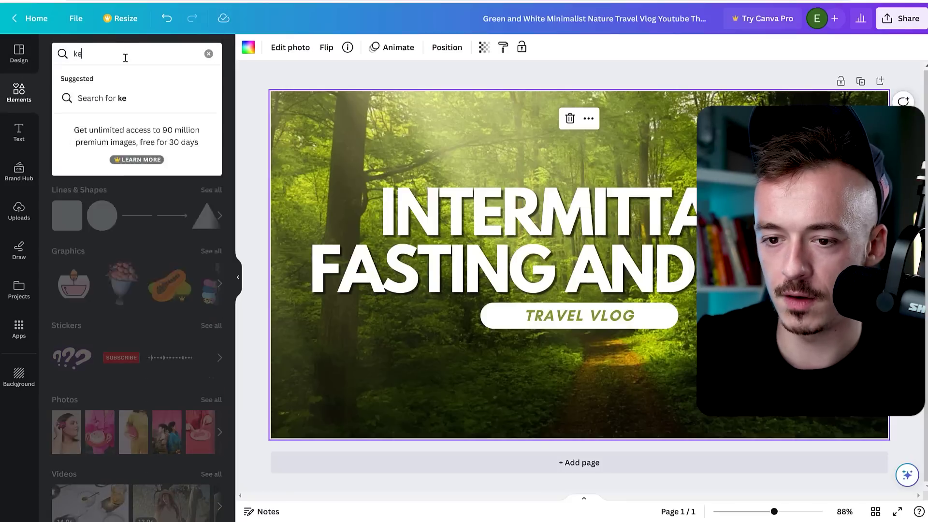
pyautogui.press('Return')
pyautogui.click(98, 85)
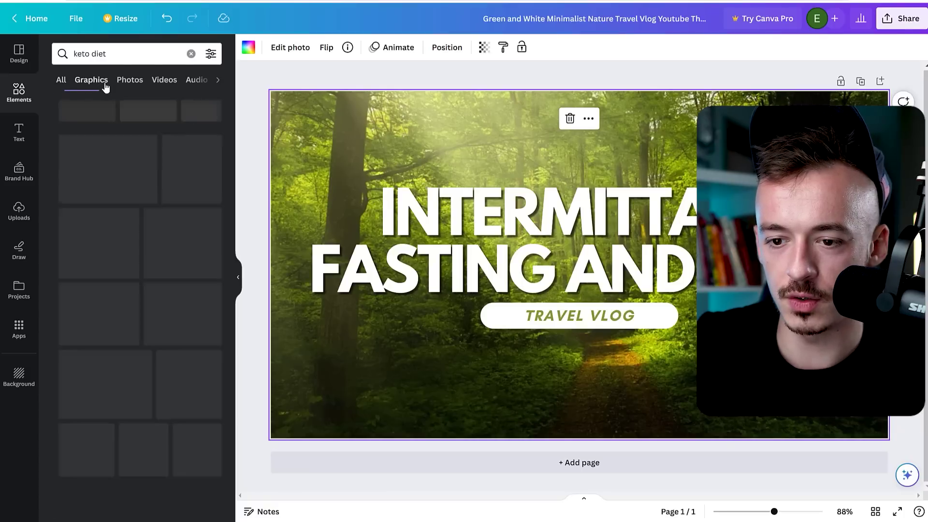
pyautogui.click(133, 85)
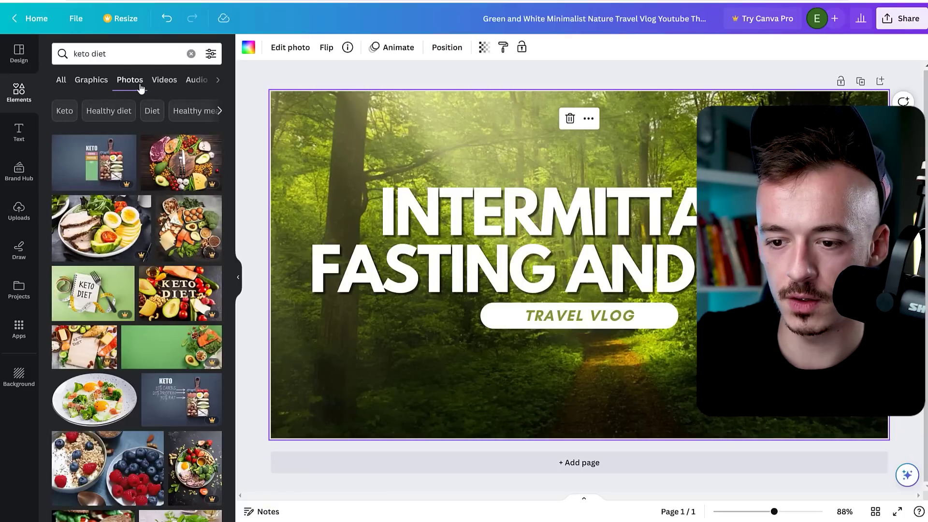
# Step: Try the sliced meat and avocado photo, followed by the egg and broccoli plate photo, as the thumbnail background
pyautogui.moveTo(102, 228); pyautogui.dragTo(288, 369)
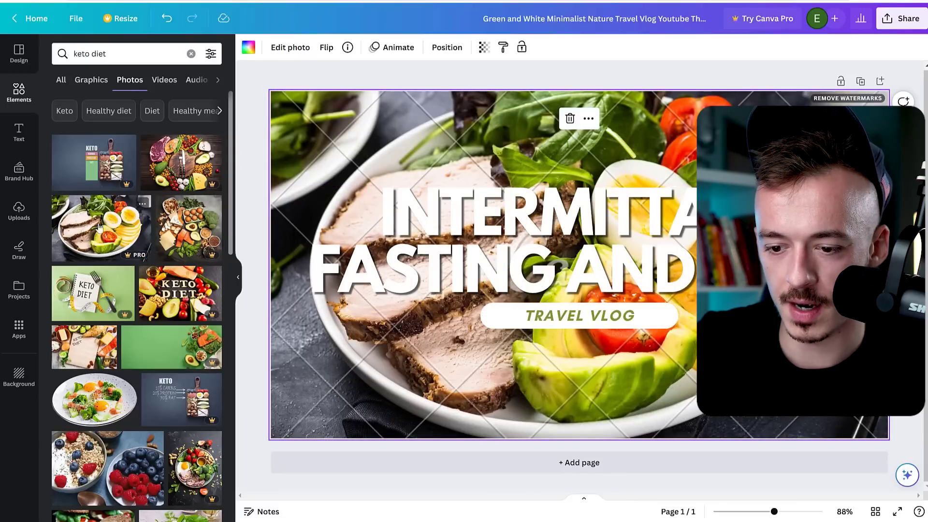
pyautogui.scroll(-2, 98, 228)
pyautogui.moveTo(95, 346); pyautogui.dragTo(296, 359)
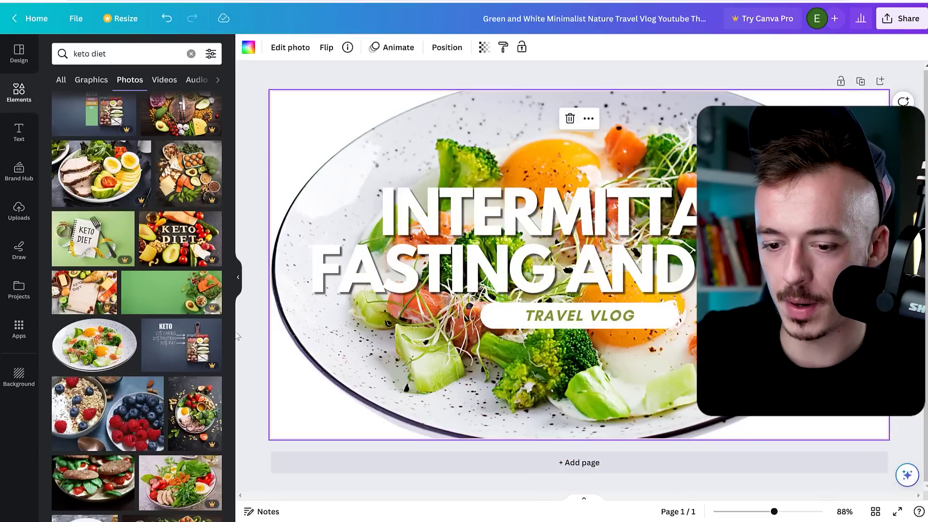
# Step: Set the photo of bread sandwiches with tomato and green leaves as the thumbnail background
pyautogui.scroll(-4, 145, 290)
pyautogui.scroll(-2, 126, 300)
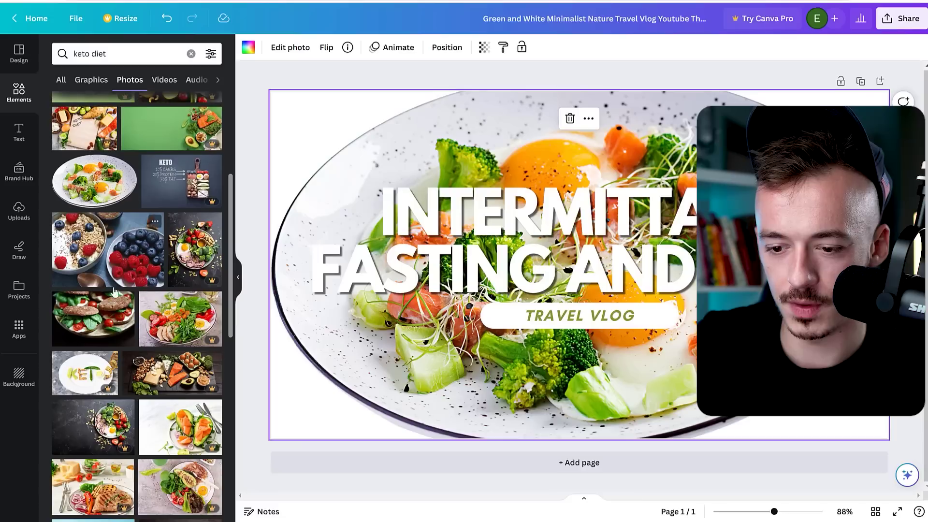
pyautogui.moveTo(80, 321); pyautogui.dragTo(298, 358)
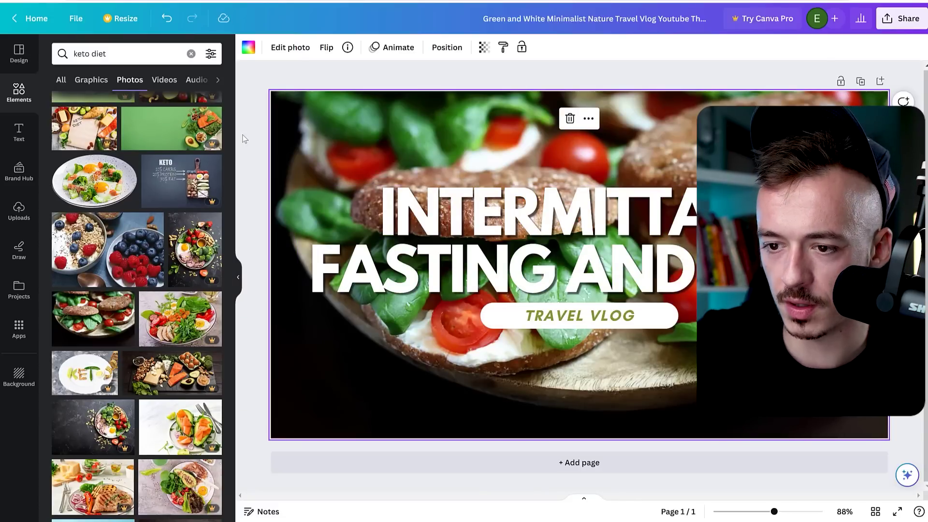
# Step: Cover the whole page with a rounded square shape filled with the red from the photo colors
pyautogui.click(19, 105)
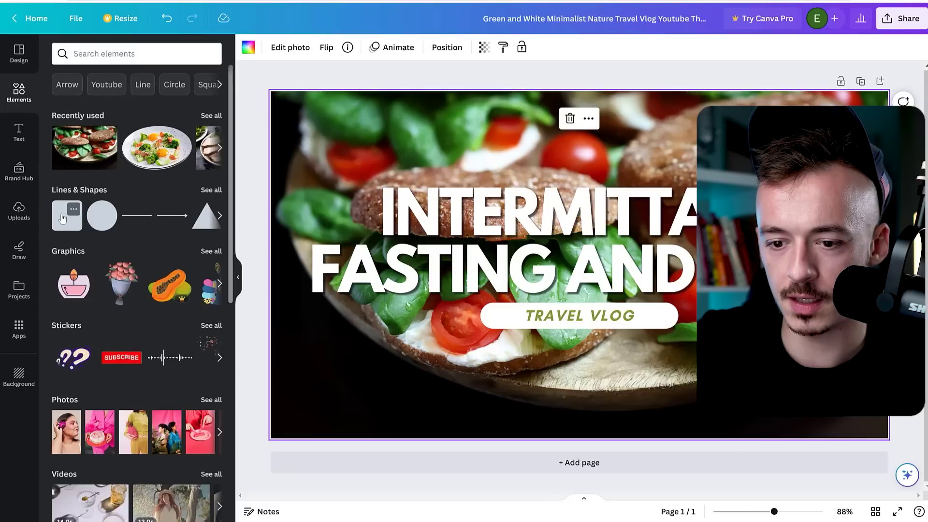
pyautogui.moveTo(63, 223); pyautogui.dragTo(312, 358)
pyautogui.click(302, 48)
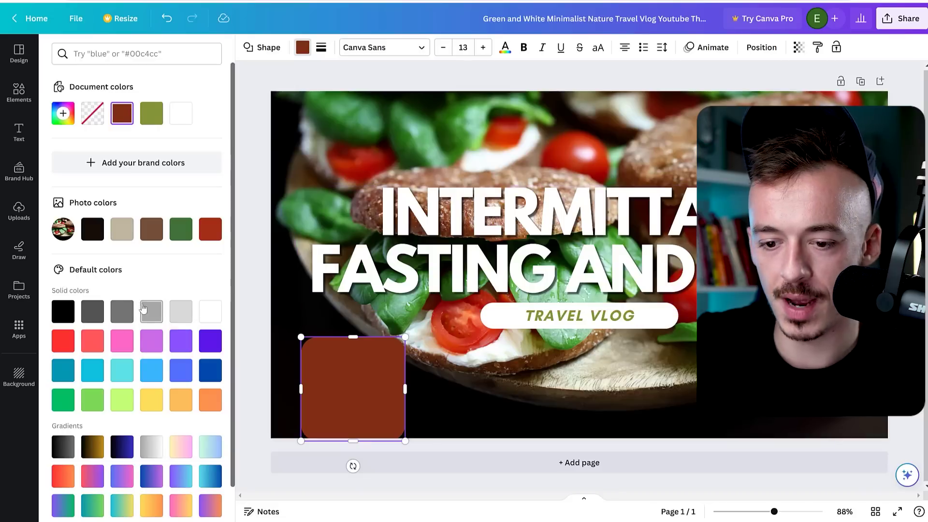
pyautogui.click(210, 230)
pyautogui.moveTo(349, 371); pyautogui.dragTo(305, 112)
pyautogui.moveTo(361, 186); pyautogui.dragTo(909, 449)
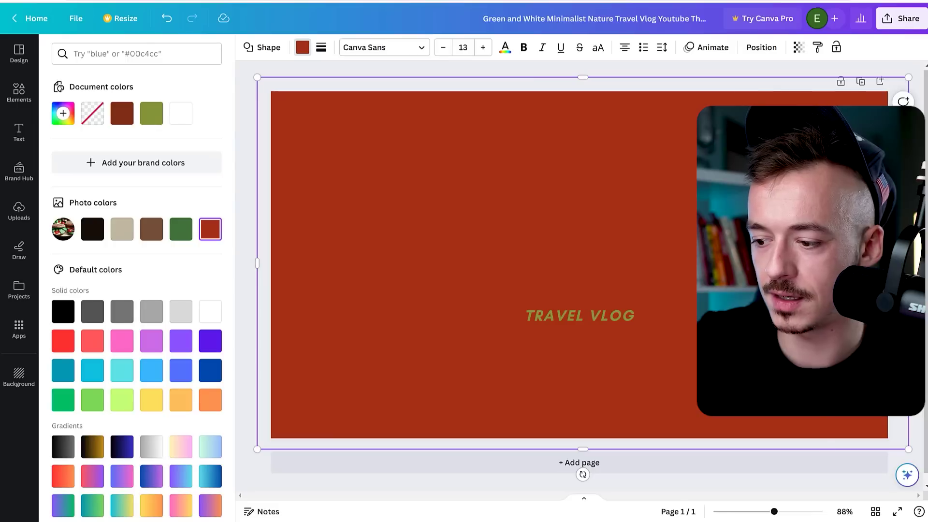
# Step: Send the red square backward behind the heading and the TRAVEL VLOG label, and set its transparency to 61
pyautogui.rightClick(673, 420)
pyautogui.moveTo(696, 356)
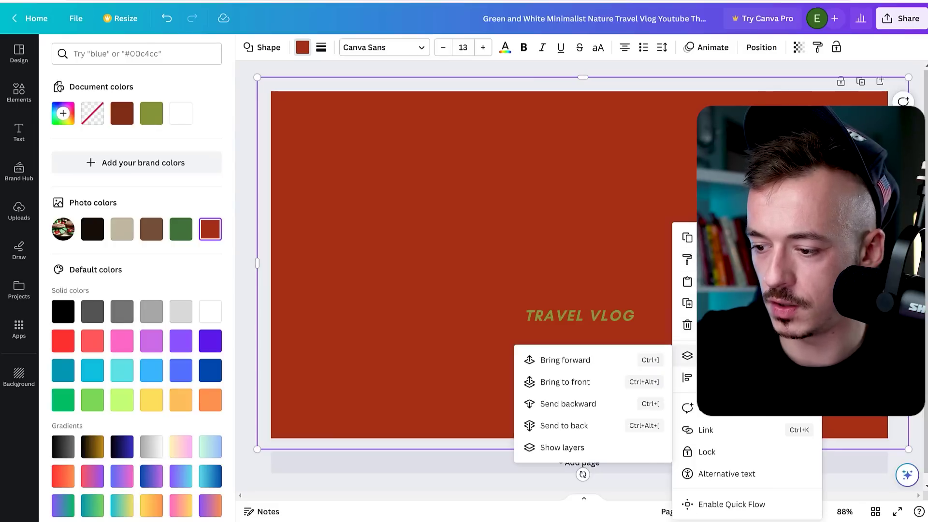
pyautogui.click(593, 405)
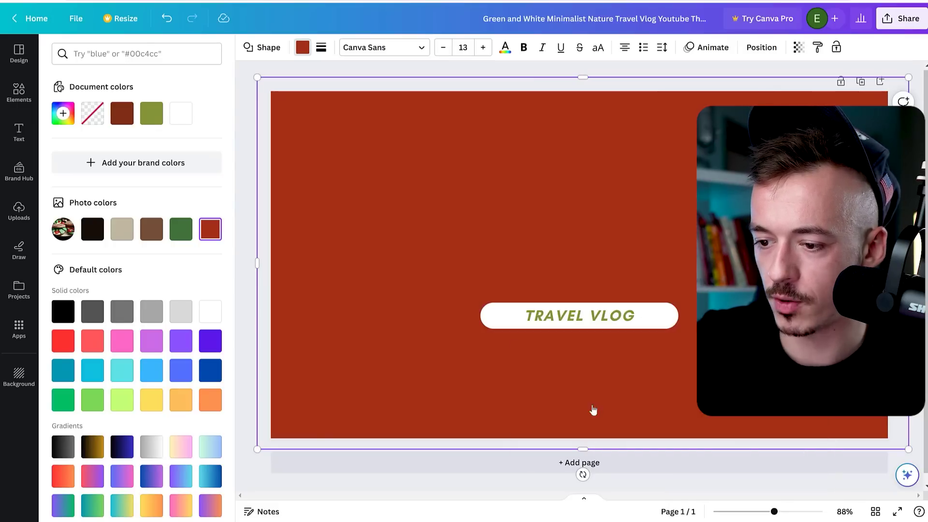
pyautogui.rightClick(672, 404)
pyautogui.click(585, 408)
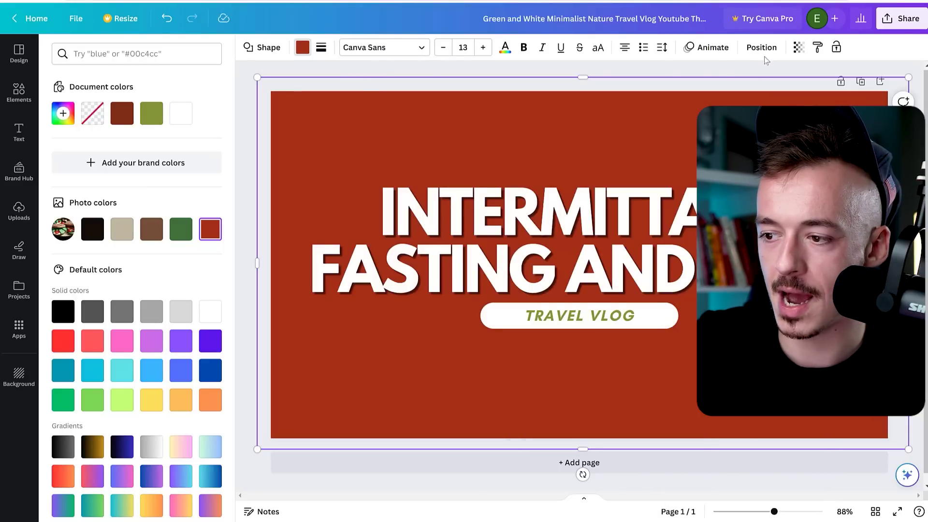
pyautogui.click(798, 48)
pyautogui.moveTo(798, 91); pyautogui.dragTo(769, 92)
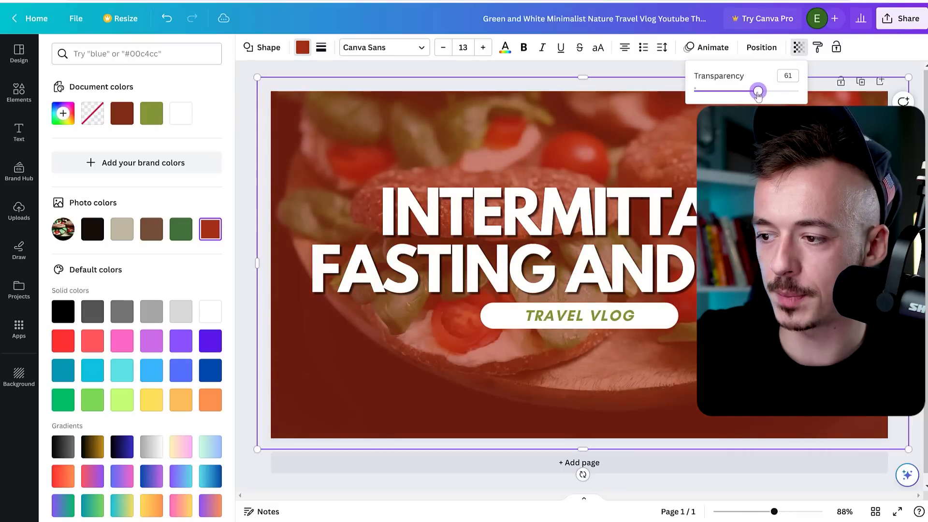
# Step: Search the elements library for "keto diet" and narrow the results to graphics
pyautogui.click(19, 92)
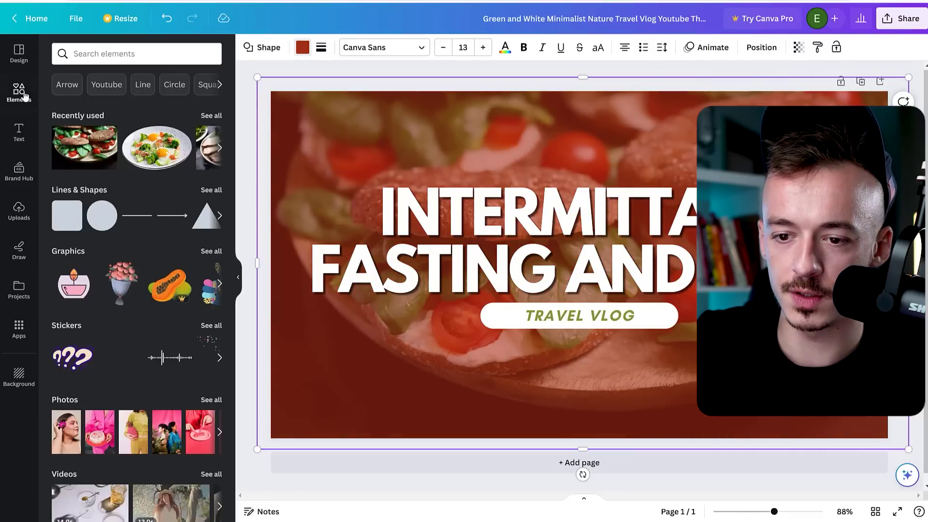
pyautogui.click(136, 53)
pyautogui.write('keto diet')
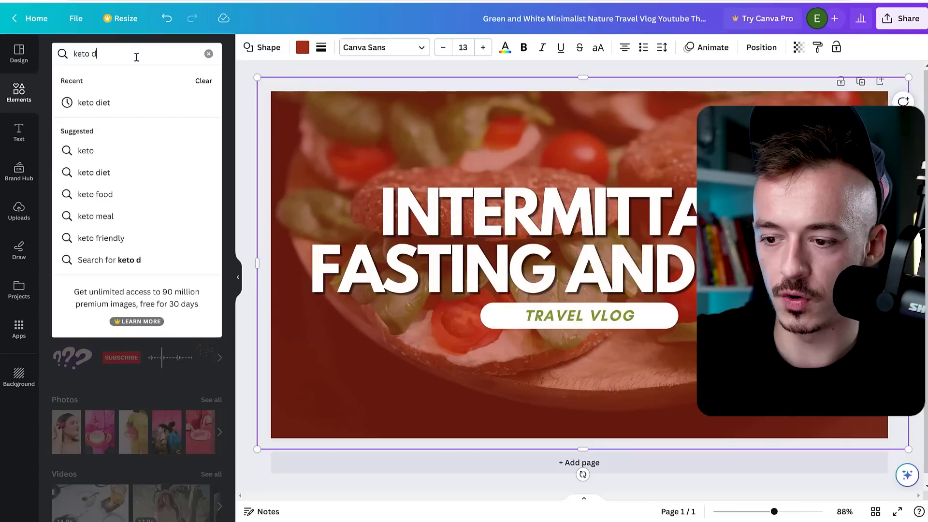
pyautogui.press('Return')
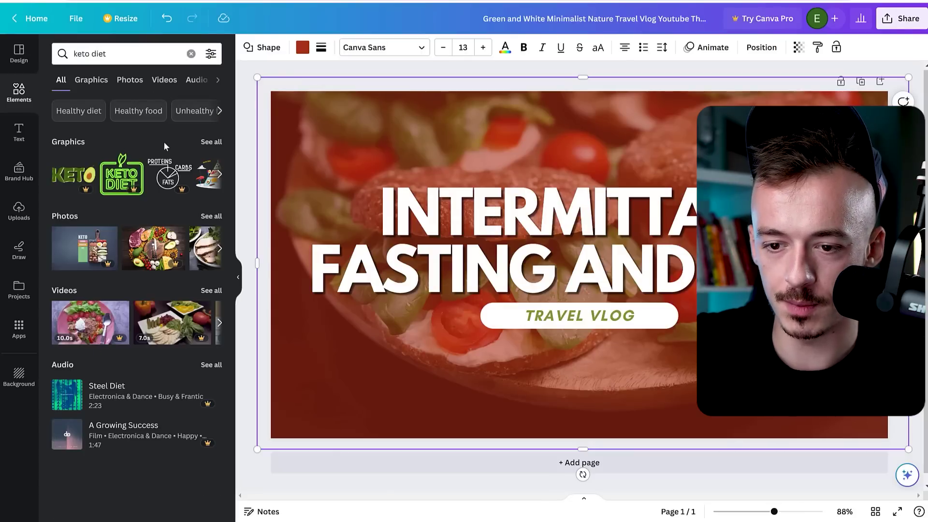
pyautogui.click(92, 81)
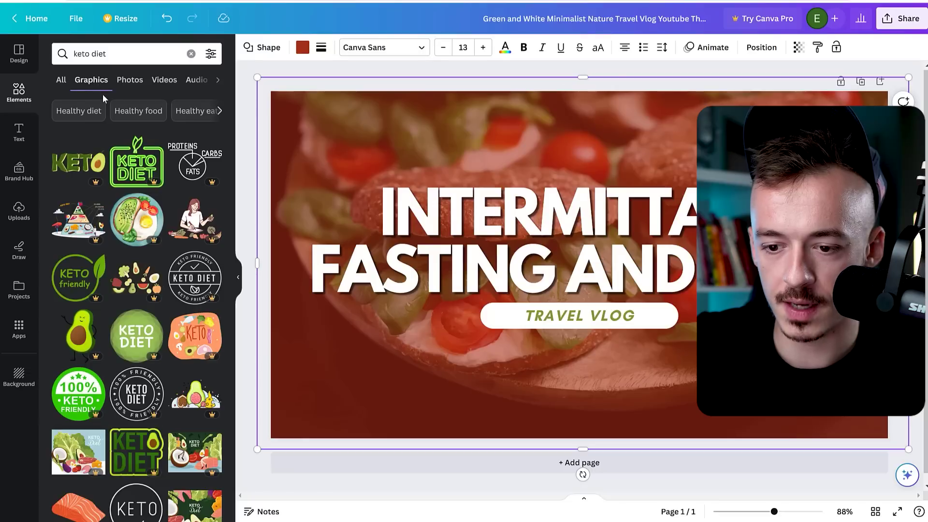
# Step: Browse the keto diet graphics and switch to the related search "Healthy diet"
pyautogui.scroll(-1, 145, 198)
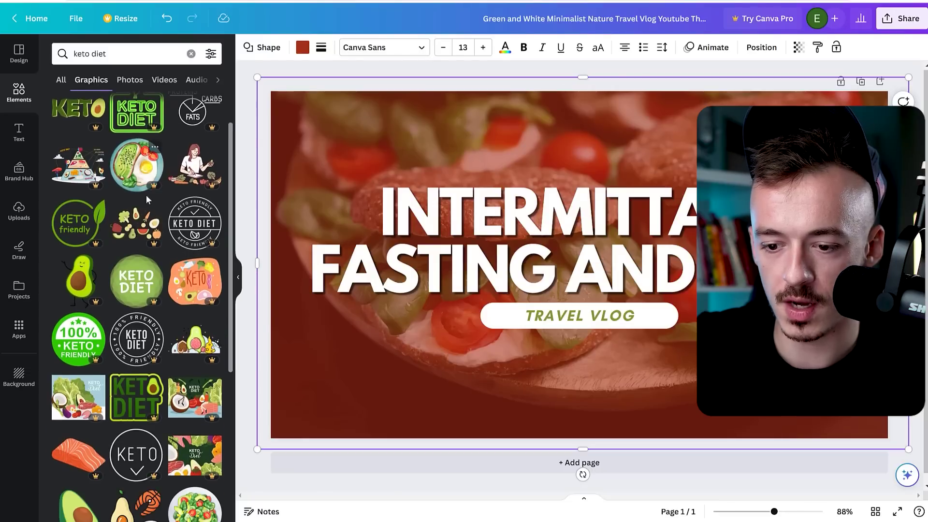
pyautogui.scroll(-4, 180, 251)
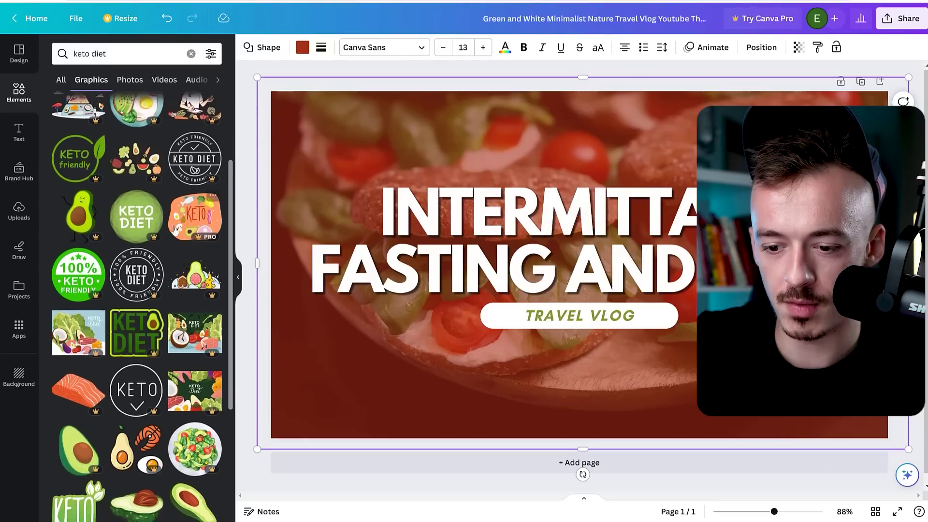
pyautogui.scroll(-5, 160, 226)
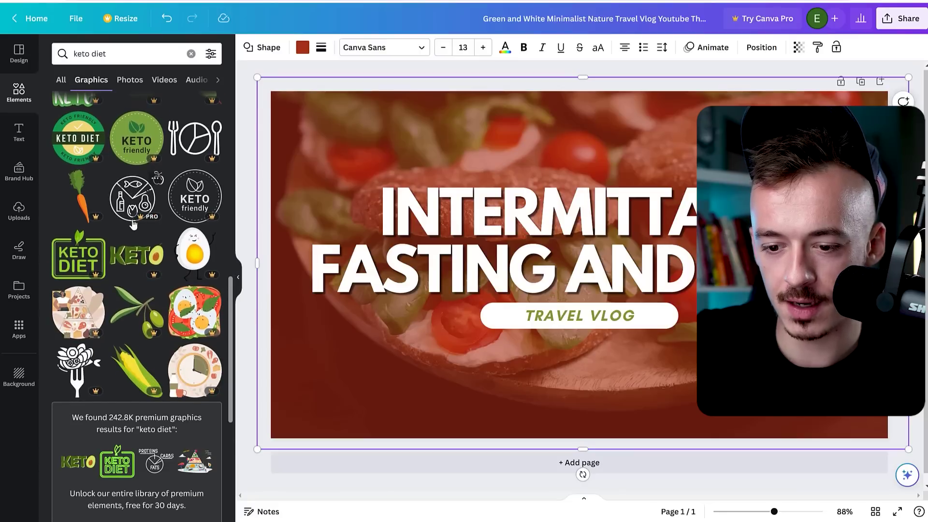
pyautogui.scroll(-5, 154, 232)
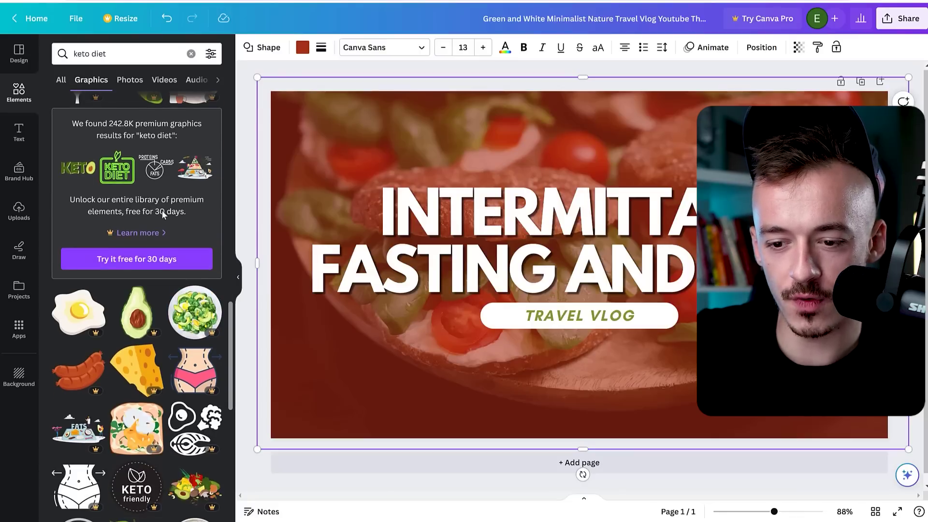
pyautogui.scroll(-2, 161, 212)
pyautogui.scroll(-2, 117, 325)
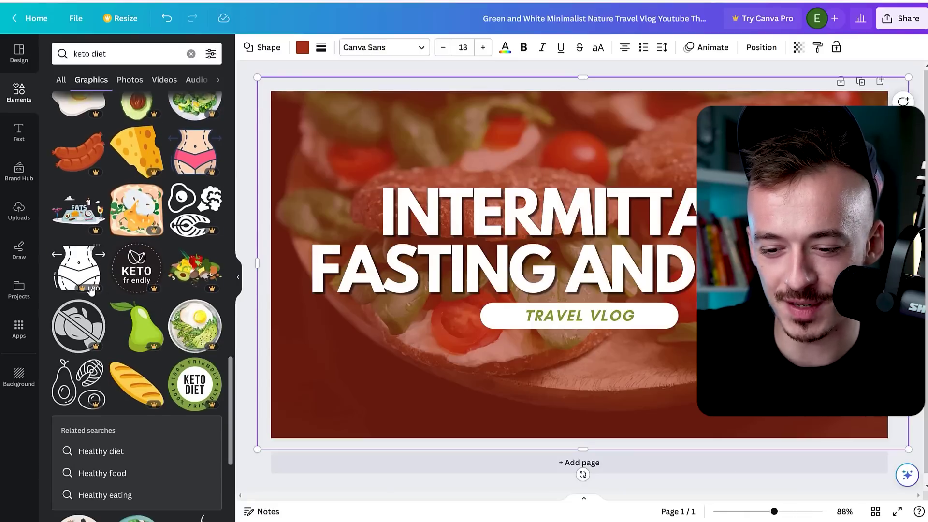
pyautogui.scroll(-7, 91, 289)
# Step: Place a shrunken salad plate graphic in the thumbnail's lower-left corner and a shrunken grocery bag with measuring tape in its upper-right corner
pyautogui.moveTo(77, 160)
pyautogui.mouseDown()
pyautogui.moveTo(347, 336)
pyautogui.moveTo(311, 310)
pyautogui.mouseUp()
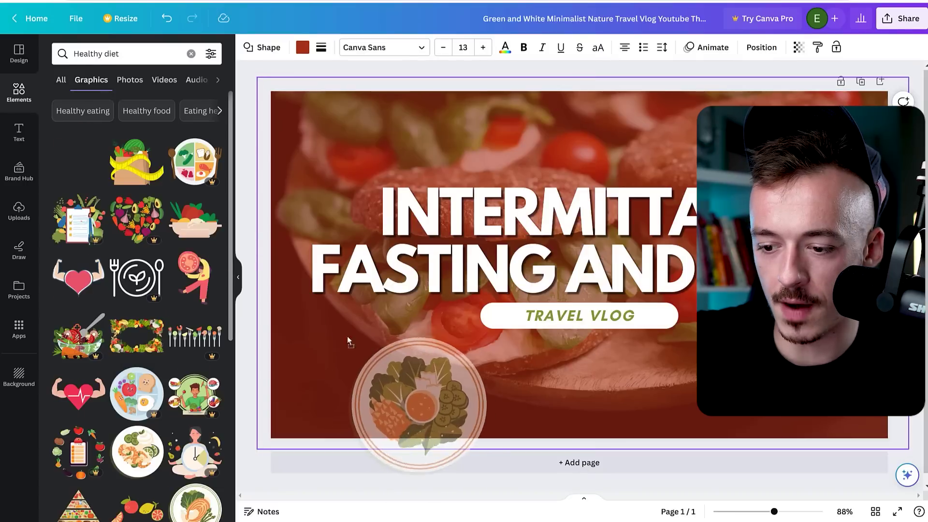
pyautogui.moveTo(448, 320); pyautogui.dragTo(377, 339)
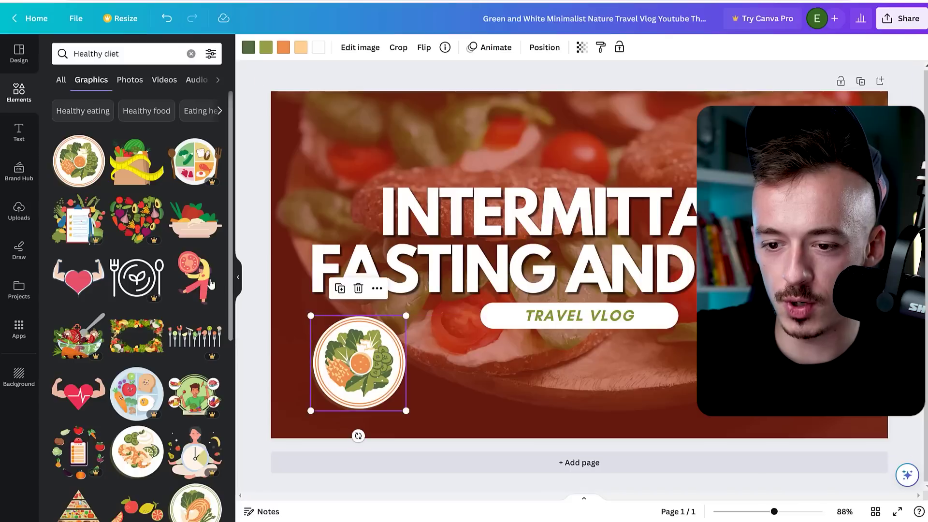
pyautogui.moveTo(137, 178); pyautogui.dragTo(392, 118)
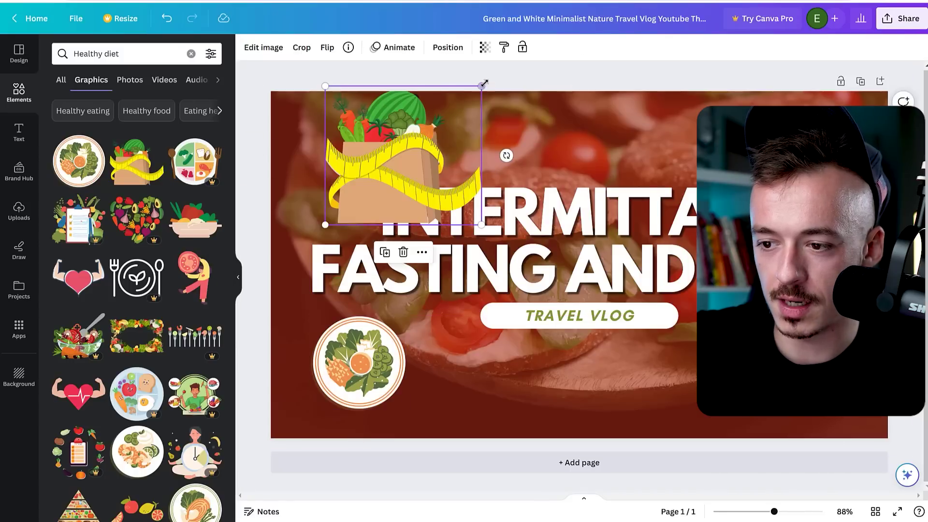
pyautogui.moveTo(480, 87); pyautogui.dragTo(425, 141)
pyautogui.moveTo(377, 178); pyautogui.dragTo(795, 140)
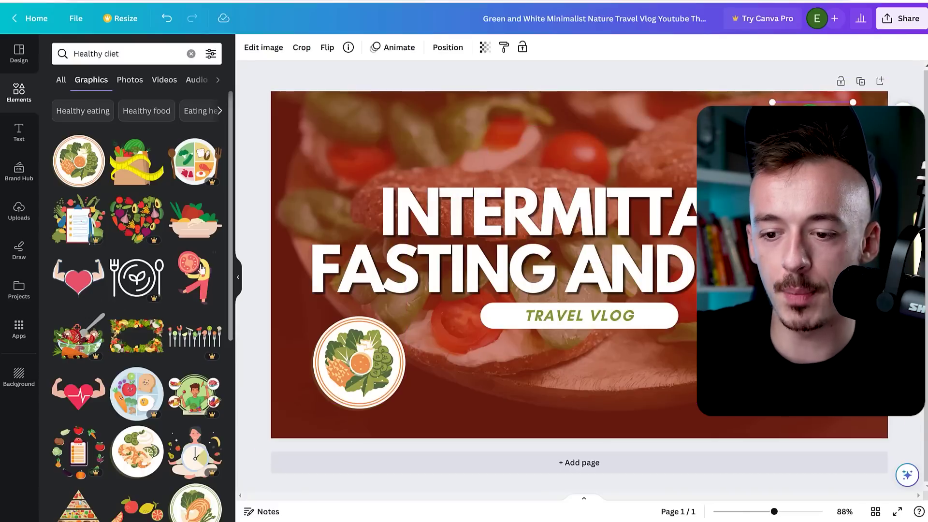
# Step: Add the round white plate of food from the Healthy diet graphics to the right side of the thumbnail and deselect it
pyautogui.scroll(-2, 180, 324)
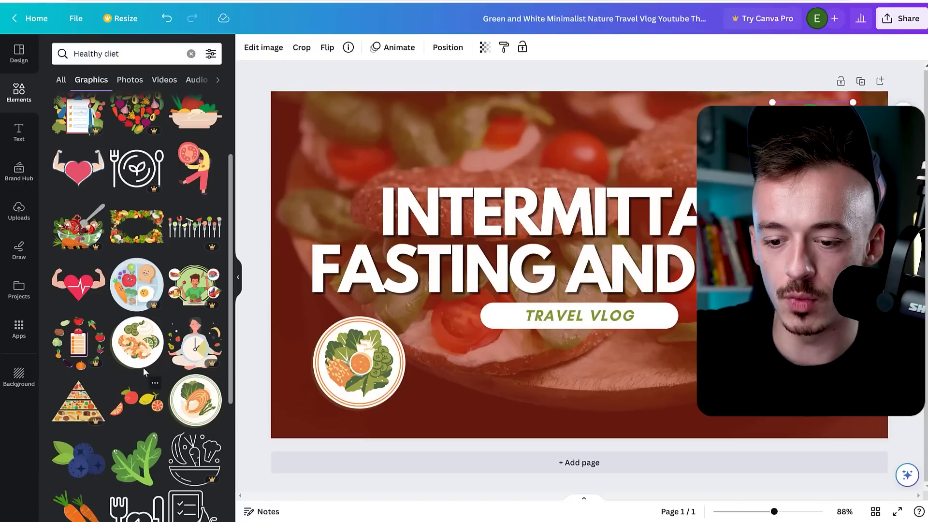
pyautogui.moveTo(149, 355); pyautogui.dragTo(763, 331)
pyautogui.click(892, 81)
# Step: Download the finished thumbnail through the design's sharing options
pyautogui.click(896, 22)
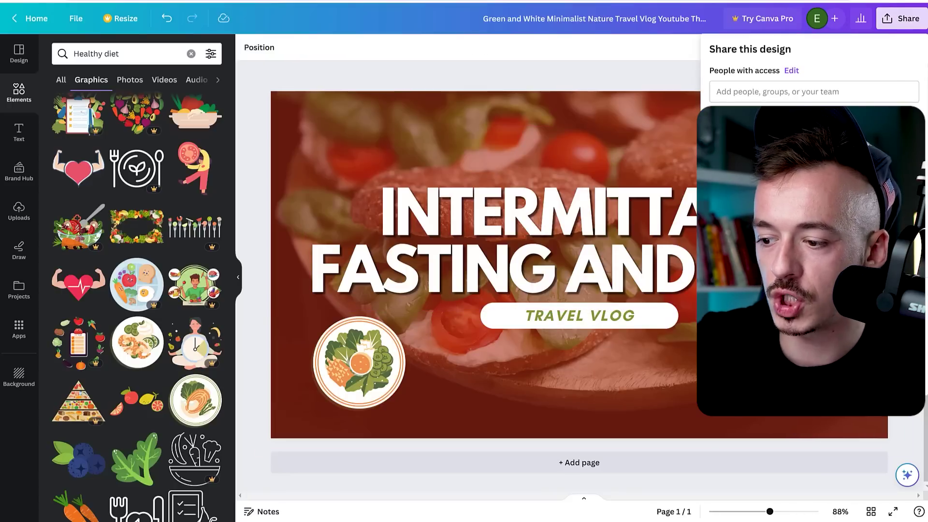
pyautogui.click(725, 189)
pyautogui.click(815, 334)
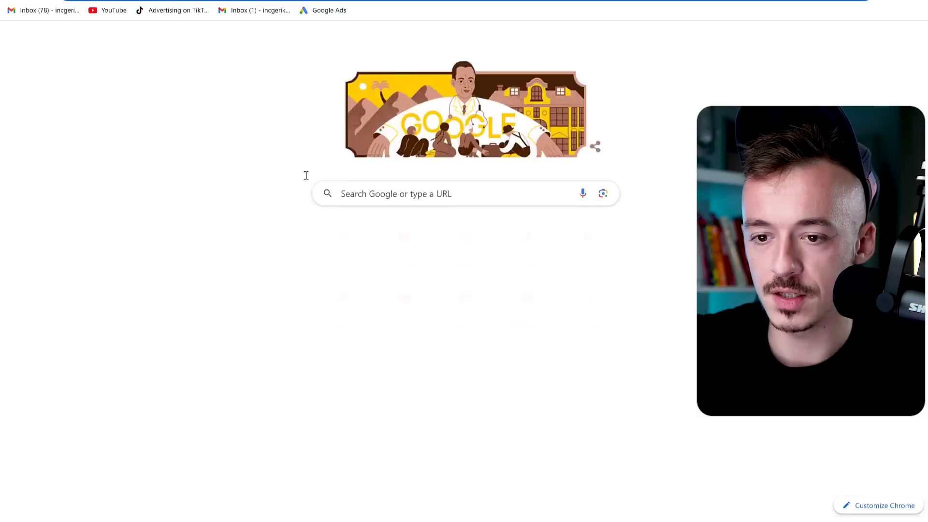
# Step: Search Google for "answer the public" in a new browser tab and open the AnswerThePublic website
pyautogui.write('answer the public')
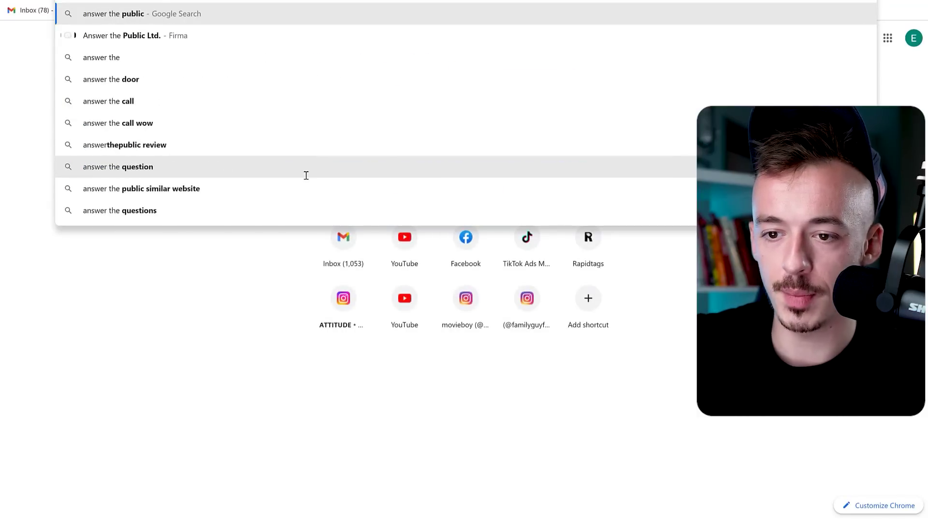
pyautogui.press('Return')
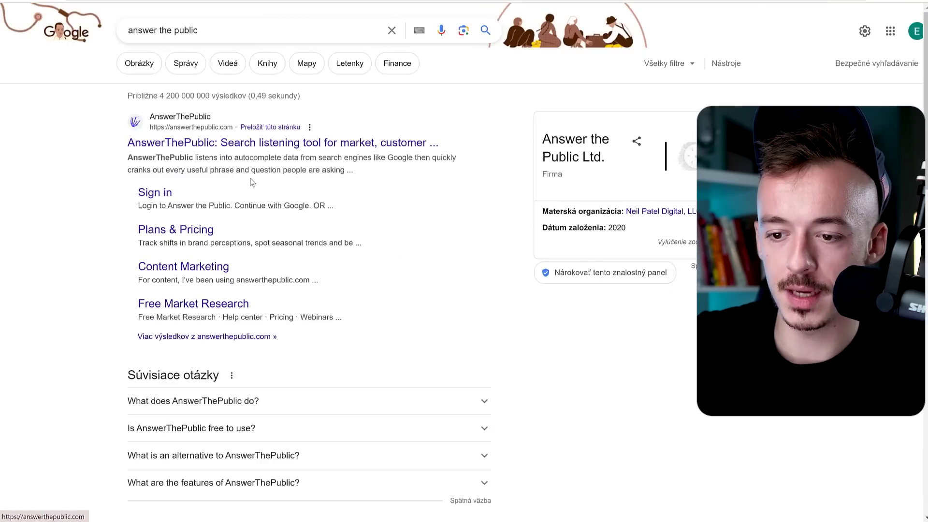
pyautogui.click(250, 148)
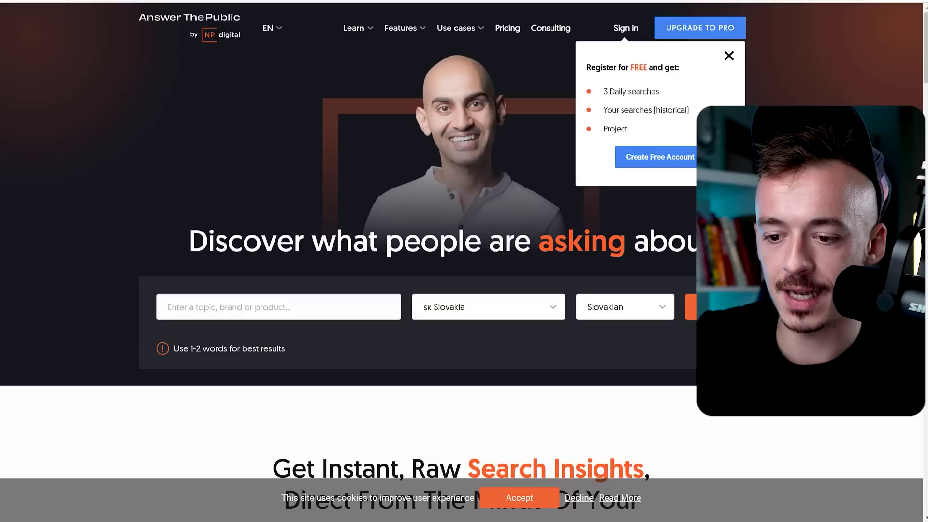
# Step: Search AnswerThePublic for "Intermittant fasting and keto" with United States as the country and English as the language
pyautogui.click(267, 301)
pyautogui.write('Intermittant fasting and keto')
pyautogui.click(481, 314)
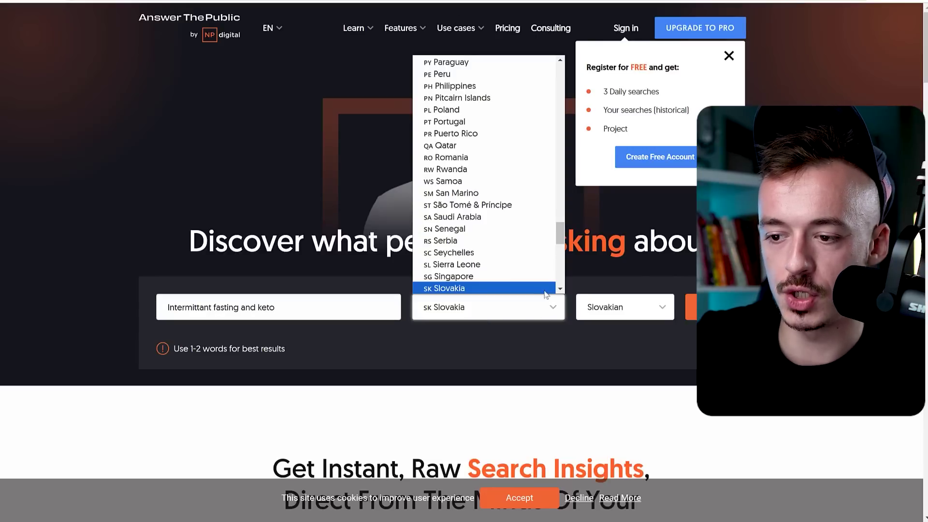
pyautogui.scroll(-1, 560, 235)
pyautogui.moveTo(560, 236); pyautogui.dragTo(560, 66)
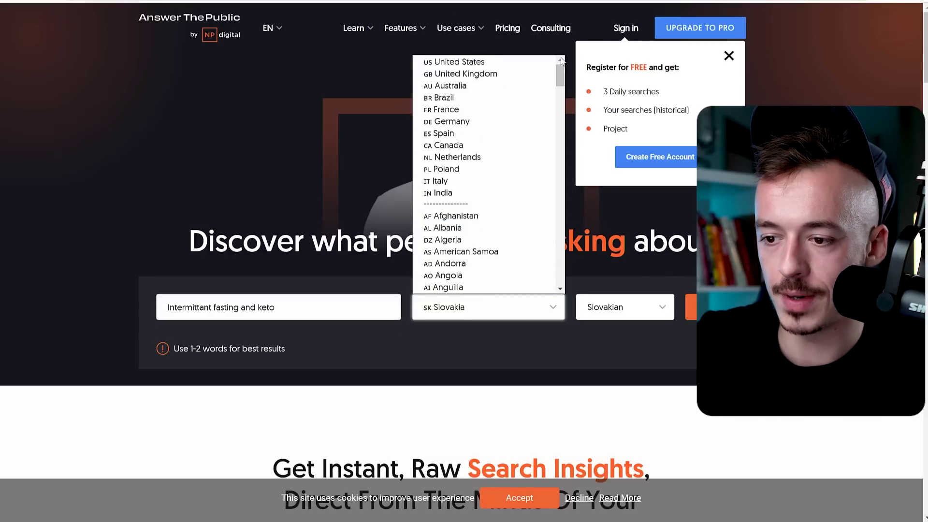
pyautogui.click(493, 65)
pyautogui.click(624, 306)
pyautogui.click(627, 328)
pyautogui.click(494, 271)
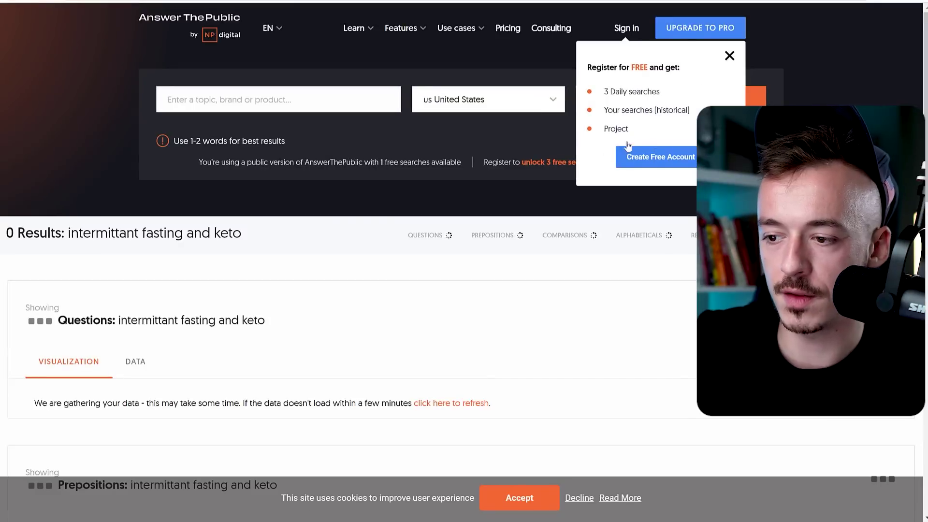
# Step: Dismiss the registration offer and cookie notice, and examine the questions wheel for a suitable video title
pyautogui.click(729, 56)
pyautogui.click(524, 496)
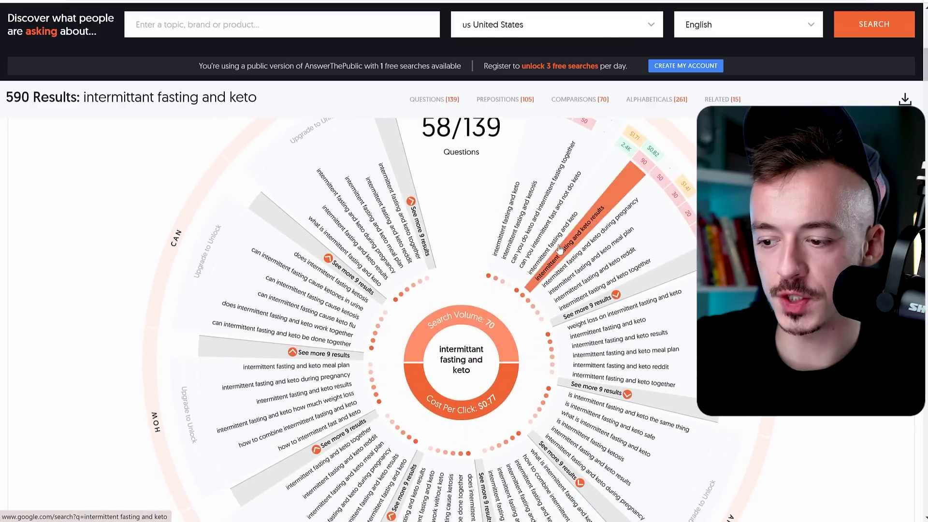
pyautogui.scroll(-2, 580, 290)
pyautogui.scroll(2, 599, 322)
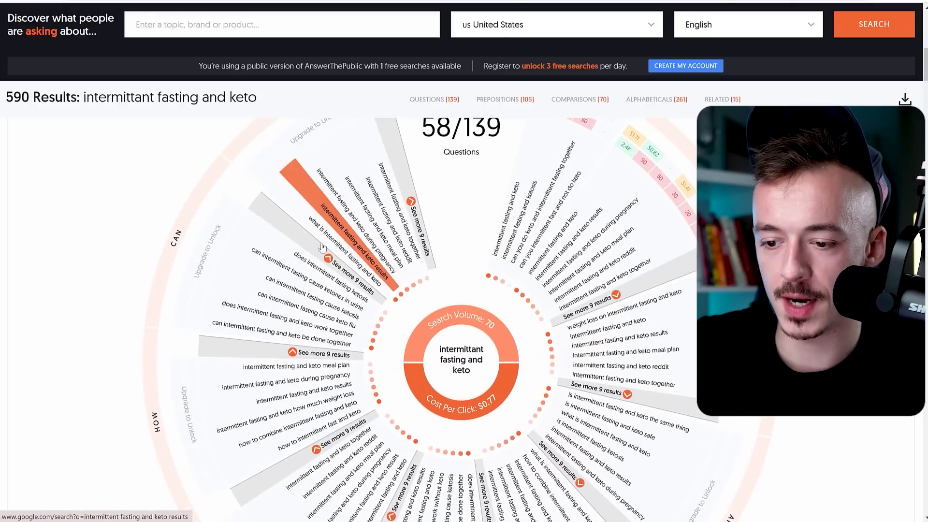
pyautogui.scroll(-1, 337, 375)
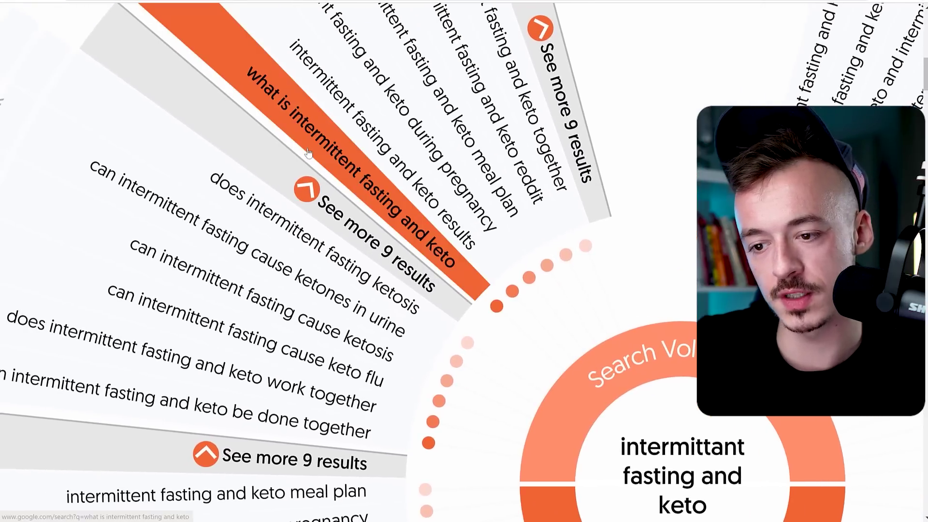
# Step: Open the wheel question "what is intermittent fasting and keto" and use its wording as the video title in YouTube Studio
pyautogui.click(381, 202)
pyautogui.tripleClick(263, 32)
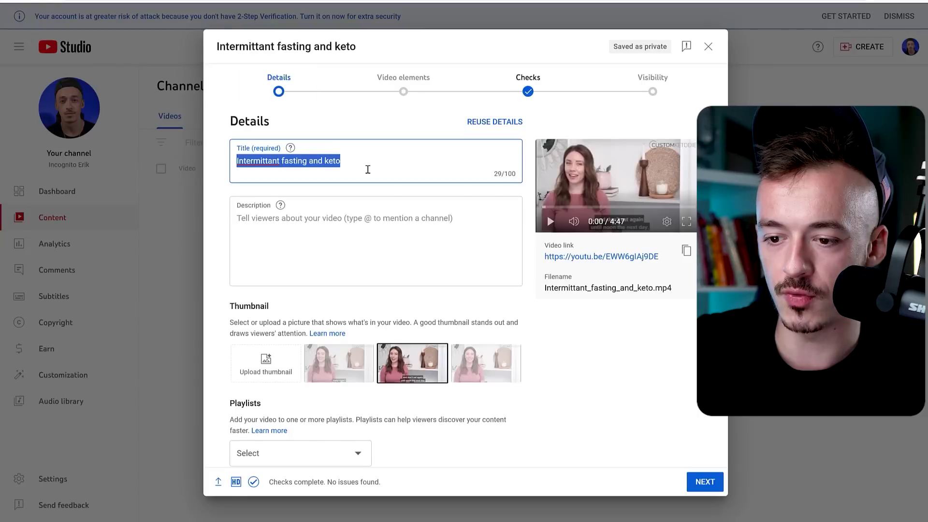
pyautogui.write('what is intermittent fasting and keto')
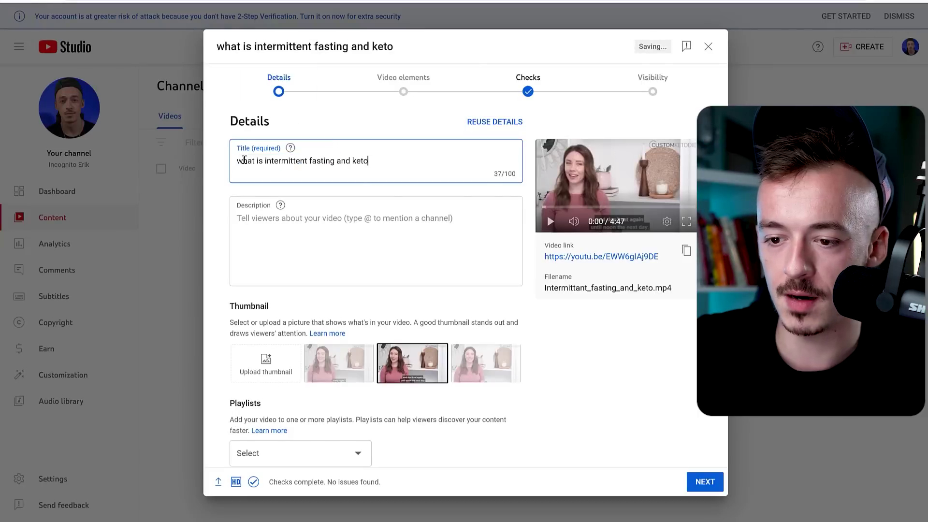
# Step: Capitalize and extend the video title to "What Is Intermittent Fasting and Keto? Short Tutorial For Beginners"
pyautogui.click(242, 162)
pyautogui.press('BackSpace')
pyautogui.write('W')
pyautogui.click(259, 161)
pyautogui.press('BackSpace')
pyautogui.write('I')
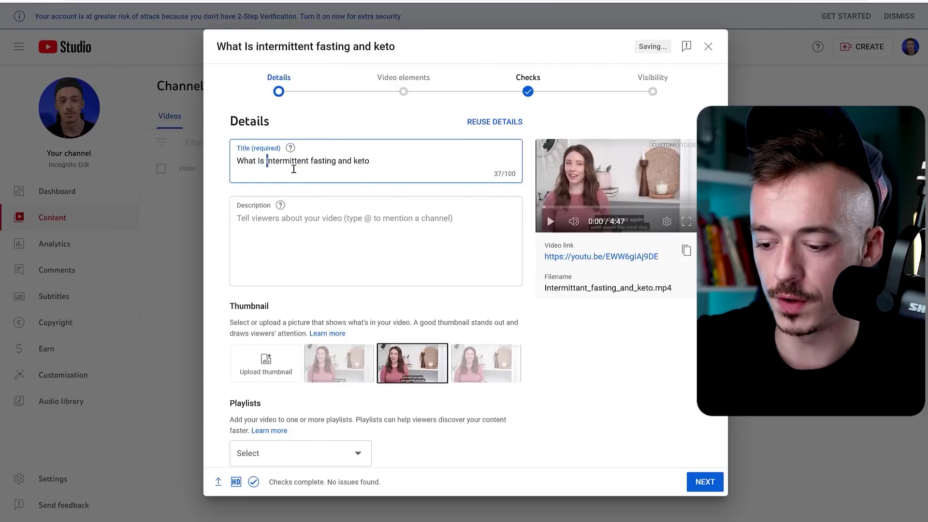
pyautogui.press('Delete')
pyautogui.write('I')
pyautogui.click(312, 162)
pyautogui.press('Delete')
pyautogui.write('F')
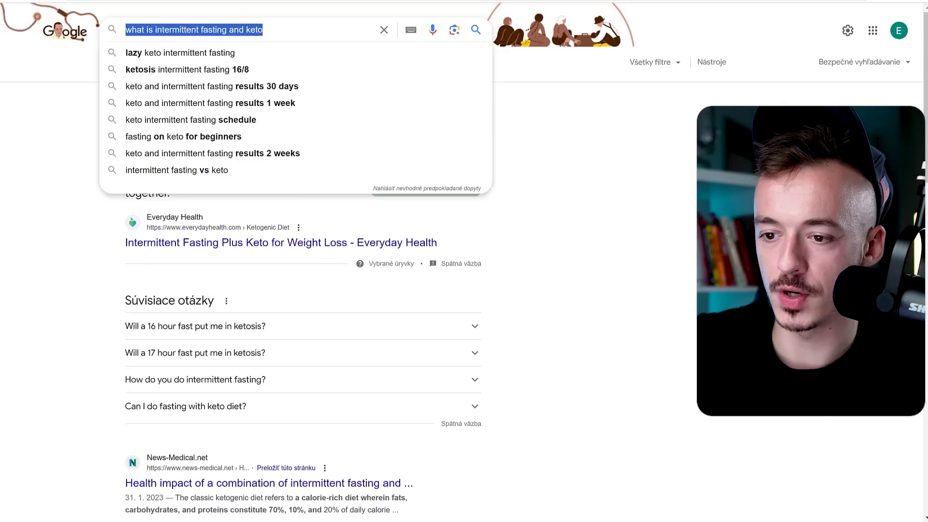
# Step: Copy Google's featured answer into the video description and add the line "Get your custom keto diet plan created:" above it
pyautogui.click(93, 124)
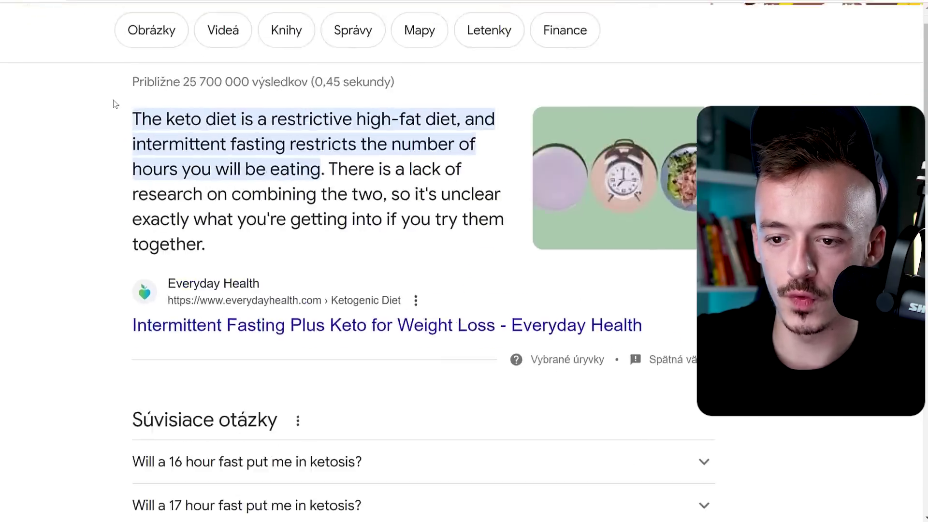
pyautogui.tripleClick(147, 131)
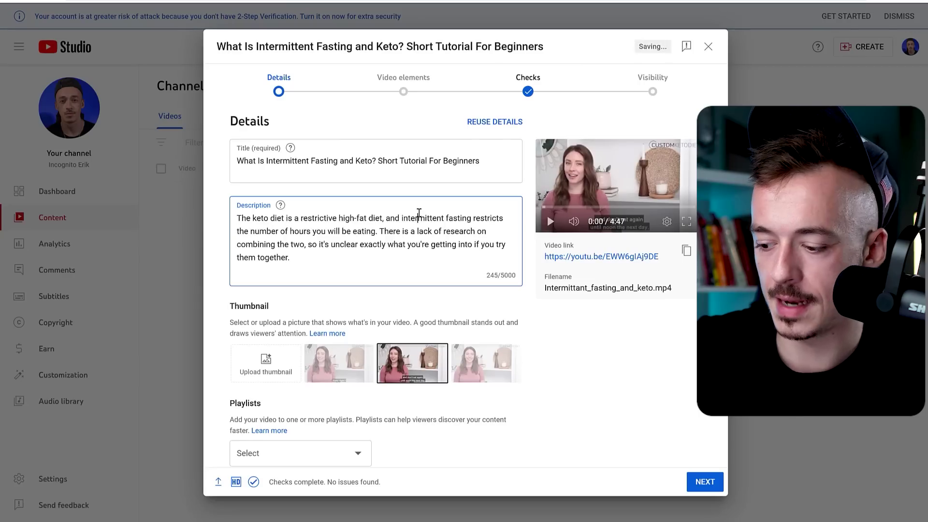
pyautogui.write('Get your custom keto diet plan created:')
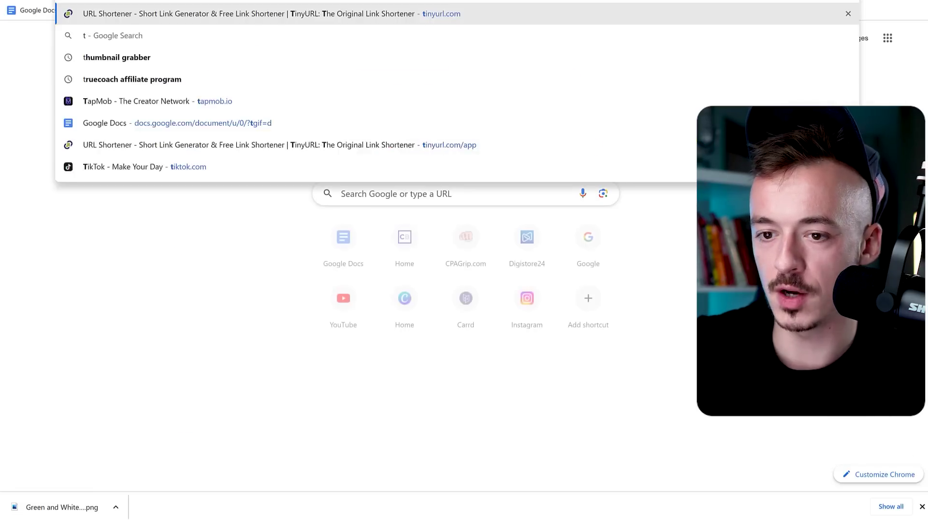
# Step: Shorten the Digistore24 affiliate link on TinyURL and paste the short link below the description's first line
pyautogui.write('in')
pyautogui.press('Return')
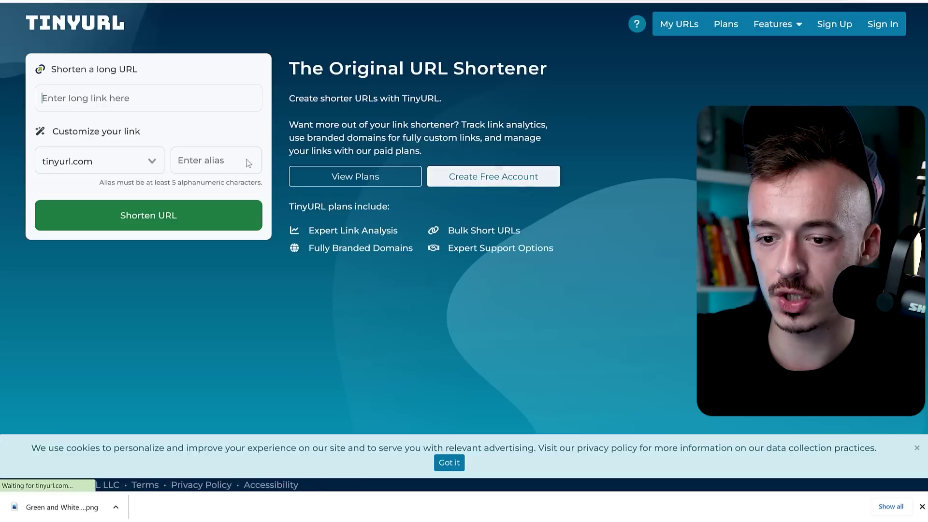
pyautogui.click(103, 110)
pyautogui.write('https://www.digistore24.com/redir/434557/erikcagi/')
pyautogui.click(138, 209)
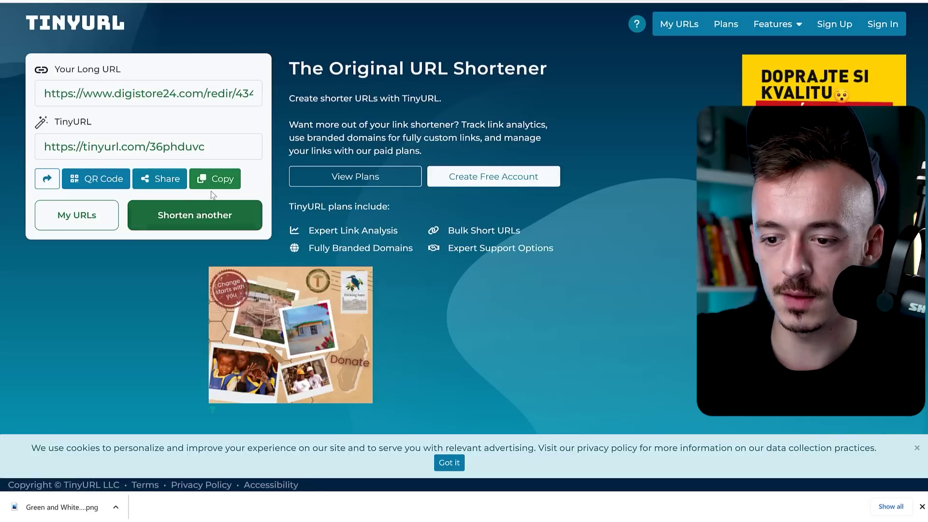
pyautogui.click(217, 178)
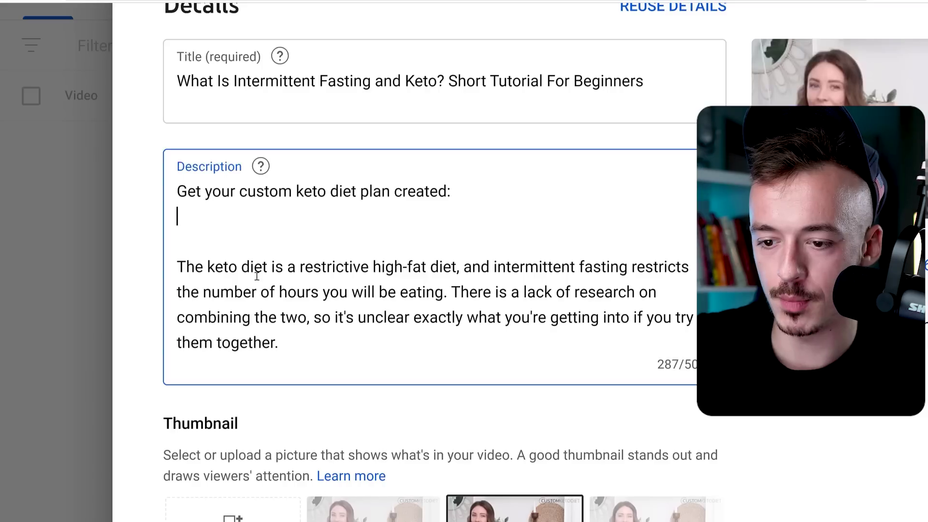
pyautogui.hotkey('ctrl', 'v')
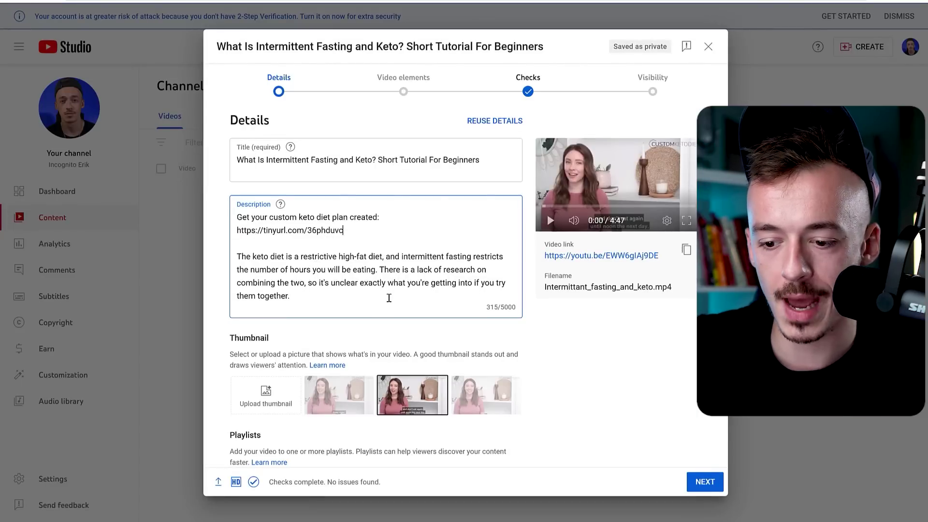
# Step: Set the downloaded design as the video thumbnail and create a public playlist titled "Keto Diet"
pyautogui.scroll(-1, 271, 338)
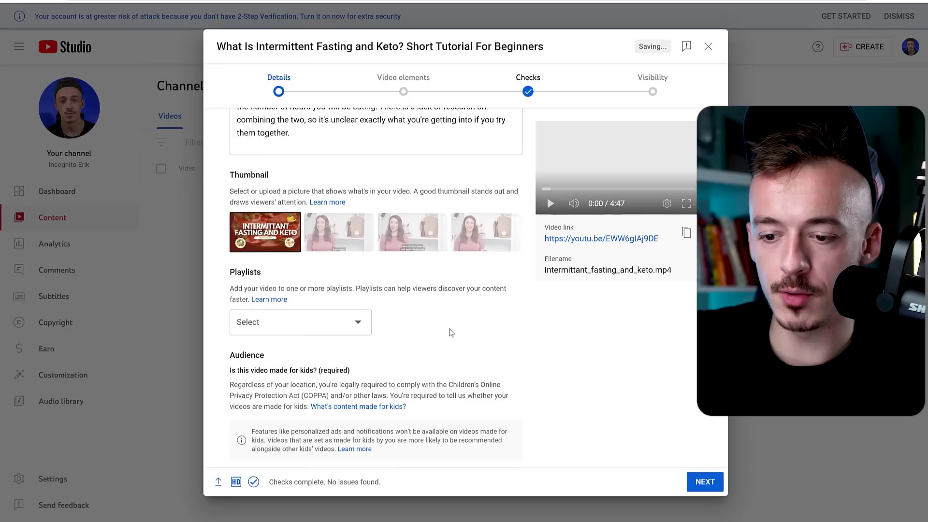
pyautogui.scroll(-2, 290, 266)
pyautogui.click(271, 269)
pyautogui.click(266, 455)
pyautogui.click(295, 473)
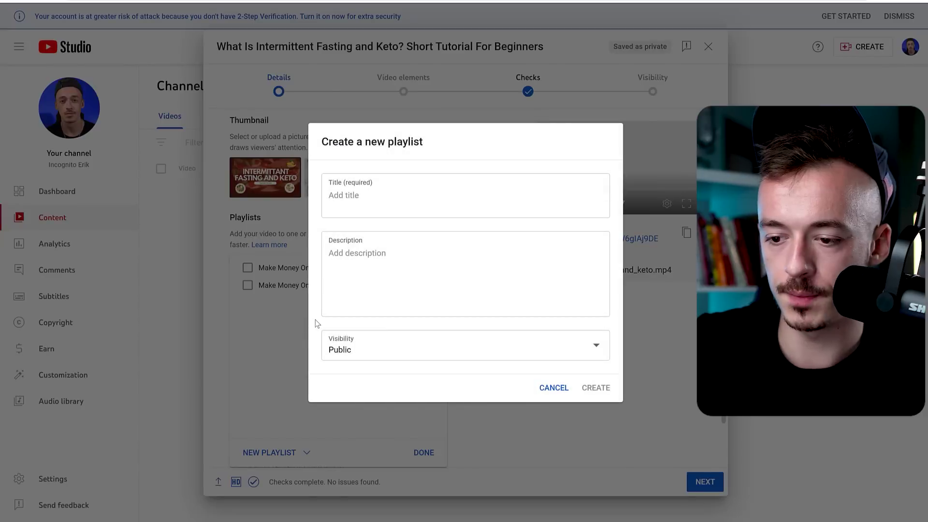
pyautogui.click(371, 196)
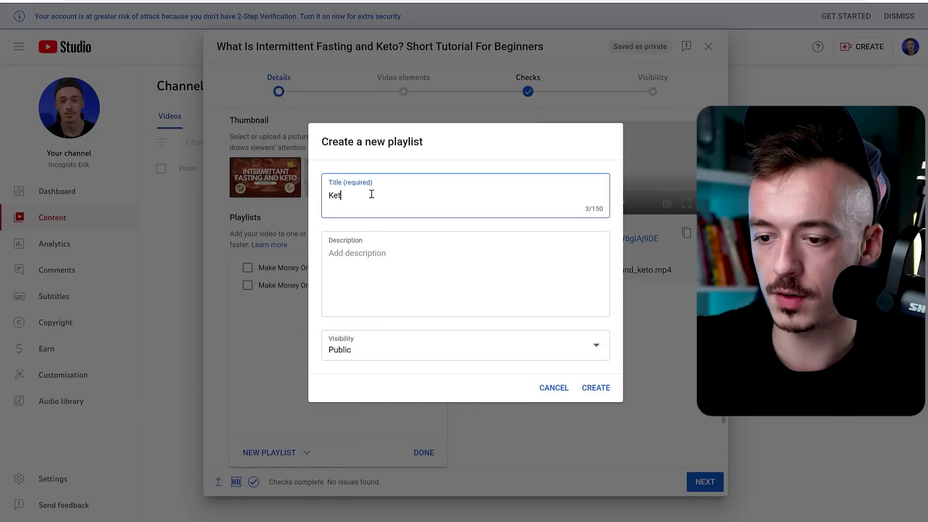
pyautogui.click(610, 398)
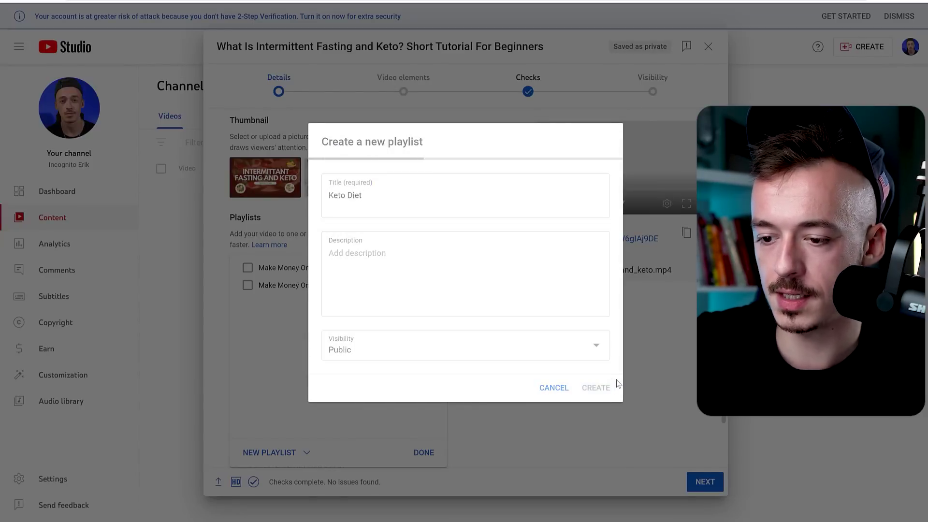
# Step: Open the RapidTags website in a new browser tab and go to its free YouTube tag generator
pyautogui.hotkey('ctrl', 't')
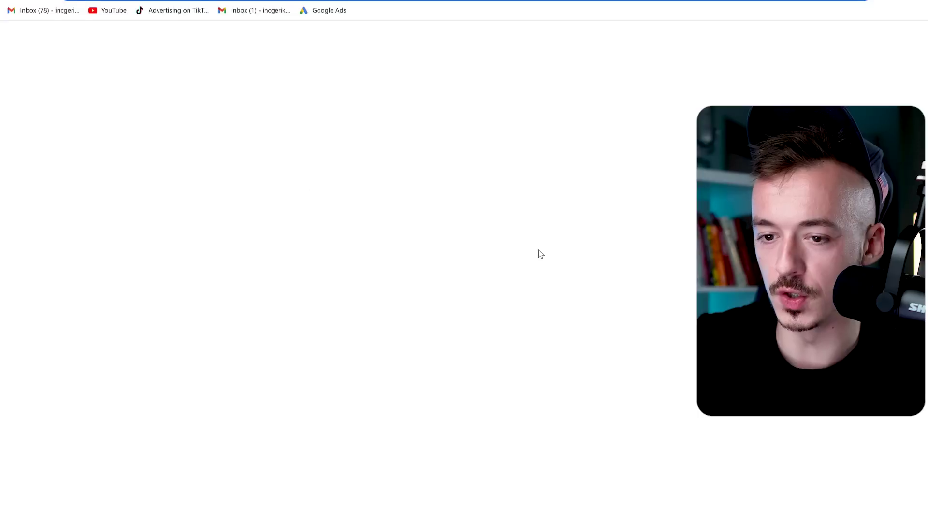
pyautogui.write('rapid')
pyautogui.press('Return')
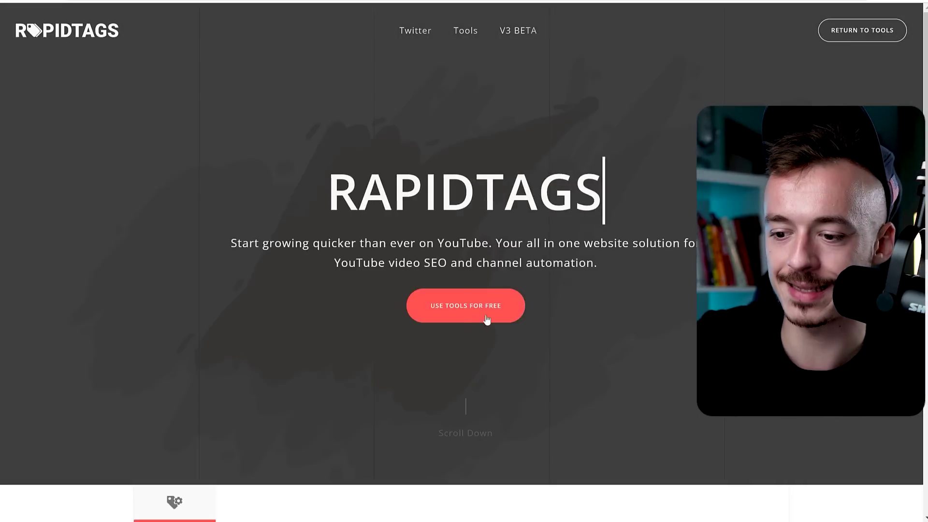
pyautogui.click(471, 310)
pyautogui.click(429, 229)
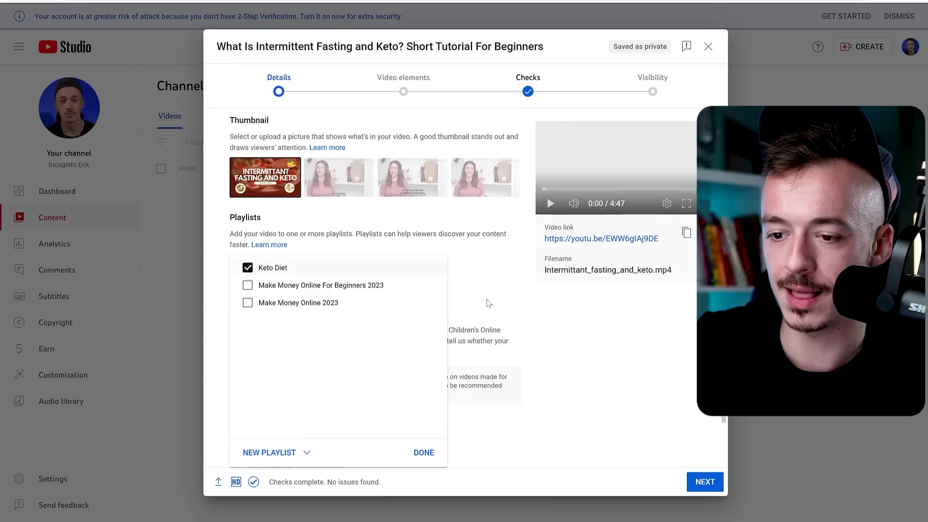
# Step: Close the playlist selection, copy the video title from YouTube Studio, and generate and copy tags for it in RapidTags
pyautogui.click(580, 355)
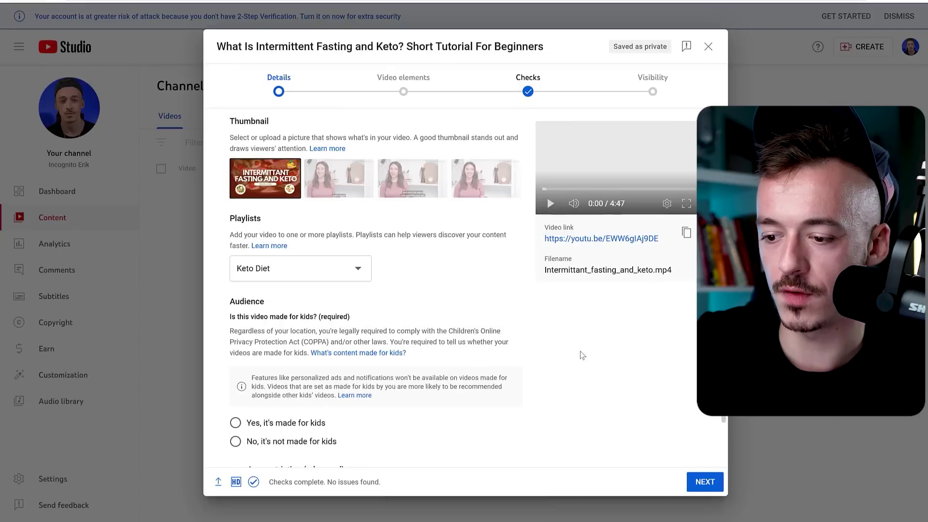
pyautogui.scroll(5, 580, 351)
pyautogui.tripleClick(404, 161)
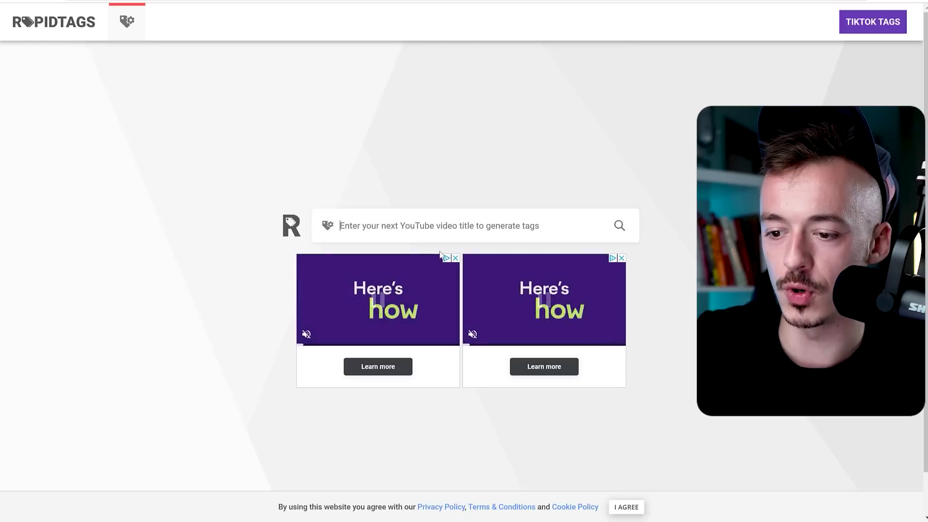
pyautogui.hotkey('ctrl', 'v')
pyautogui.press('Return')
pyautogui.click(247, 427)
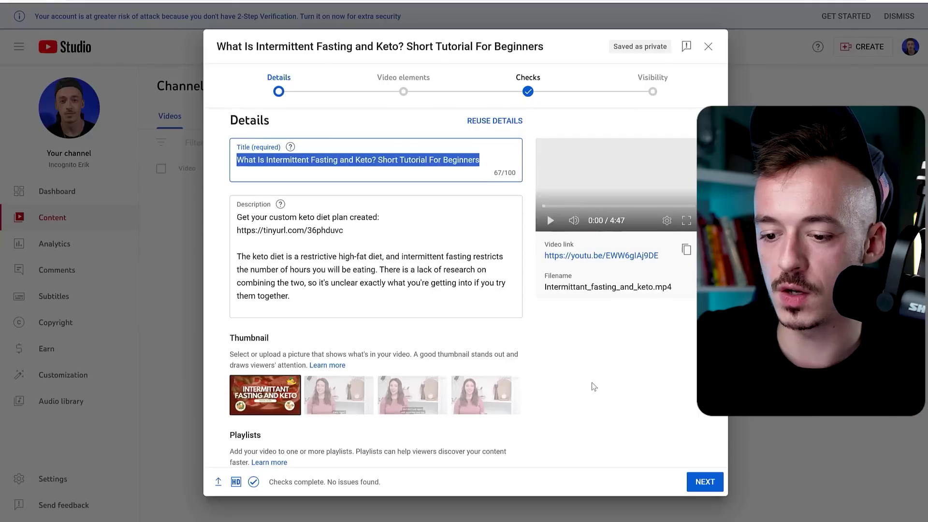
# Step: Mark the video as not made for kids and paste the generated tags into its additional details
pyautogui.scroll(-6, 592, 382)
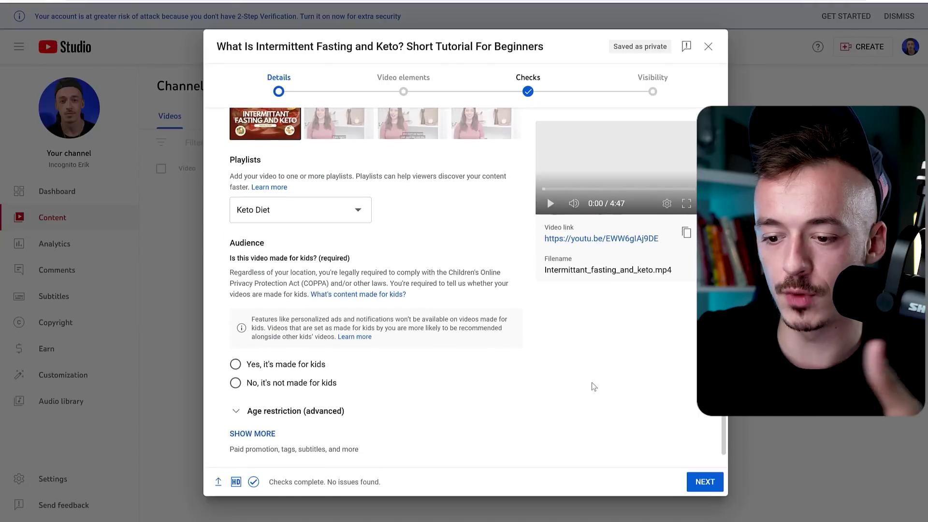
pyautogui.click(314, 366)
pyautogui.click(255, 414)
pyautogui.scroll(-10, 401, 358)
pyautogui.click(244, 443)
pyautogui.hotkey('ctrl', 'v')
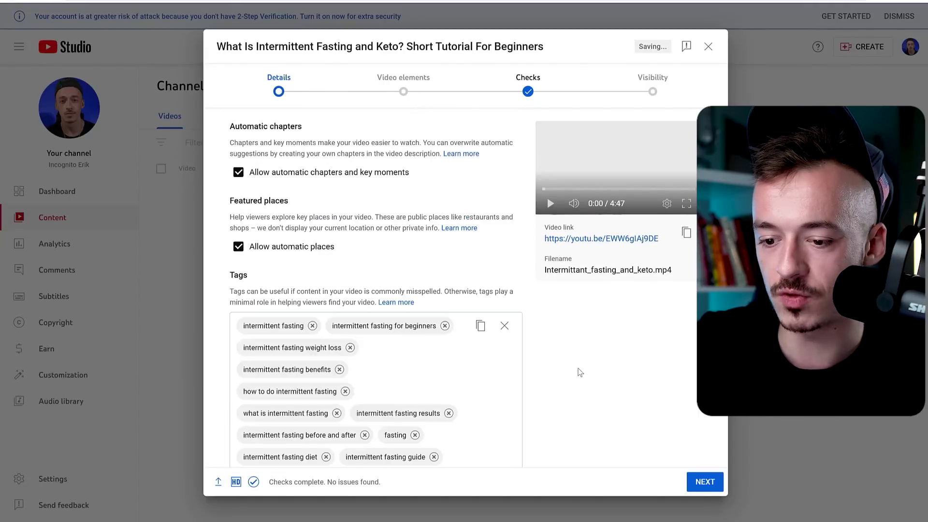
# Step: Set the video's language to English in the additional details
pyautogui.scroll(-5, 580, 372)
pyautogui.click(314, 309)
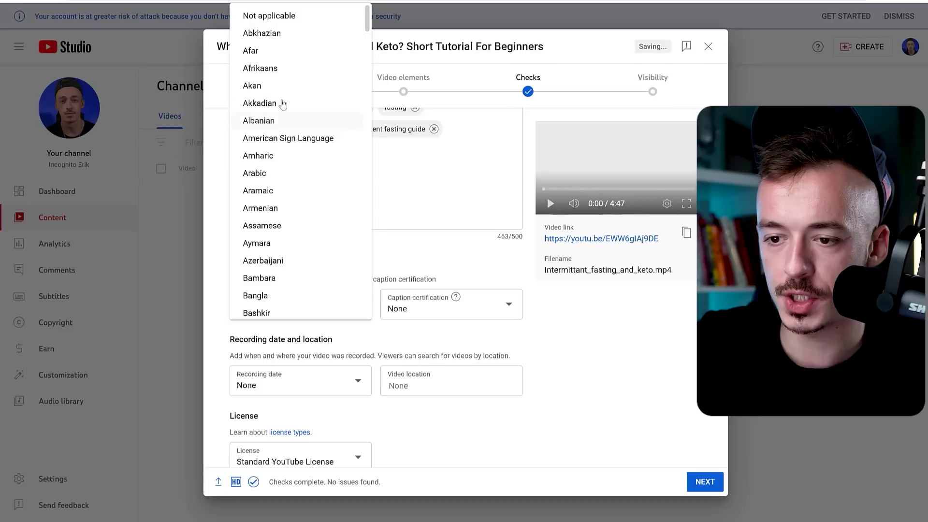
pyautogui.scroll(-12, 290, 145)
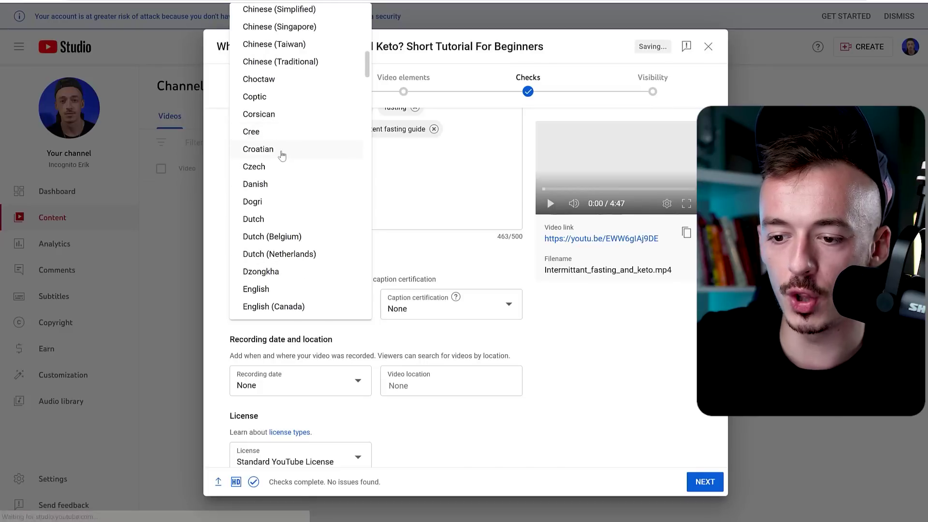
pyautogui.scroll(-3, 282, 159)
pyautogui.click(283, 184)
# Step: Advance to the visibility settings, publish the video as Public, and open its YouTube page from the video link
pyautogui.click(705, 482)
pyautogui.click(706, 483)
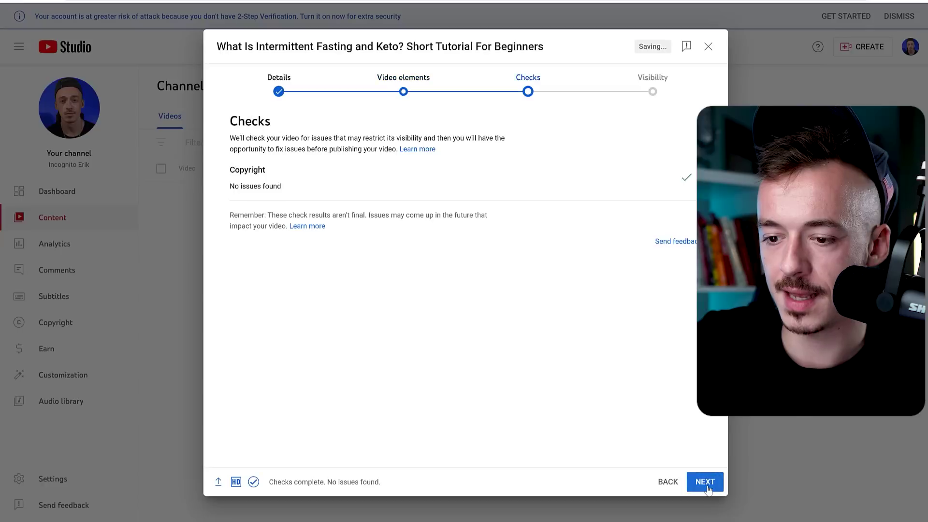
pyautogui.click(707, 488)
pyautogui.click(282, 265)
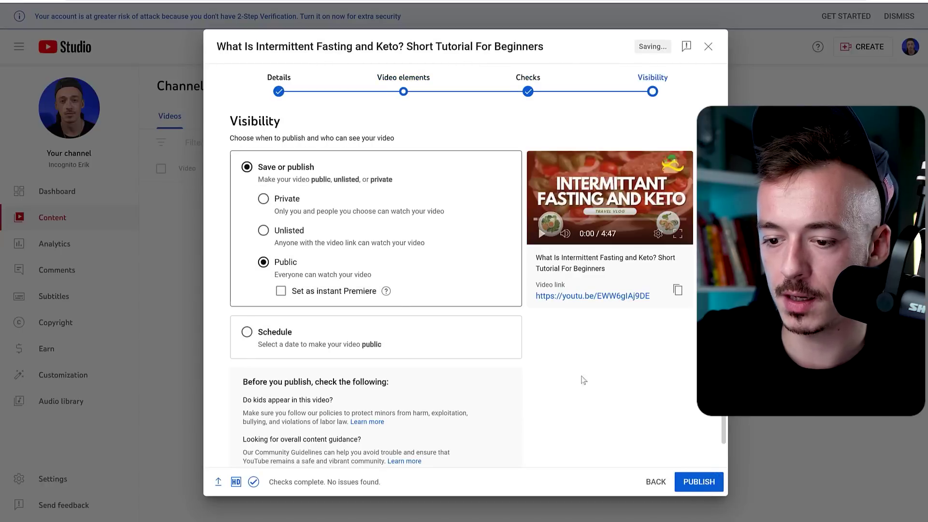
pyautogui.click(696, 482)
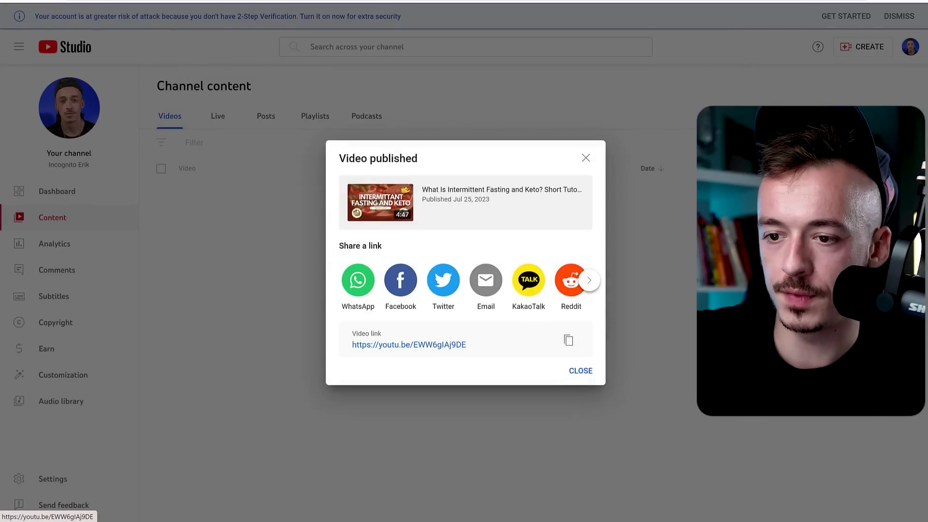
pyautogui.click(450, 344)
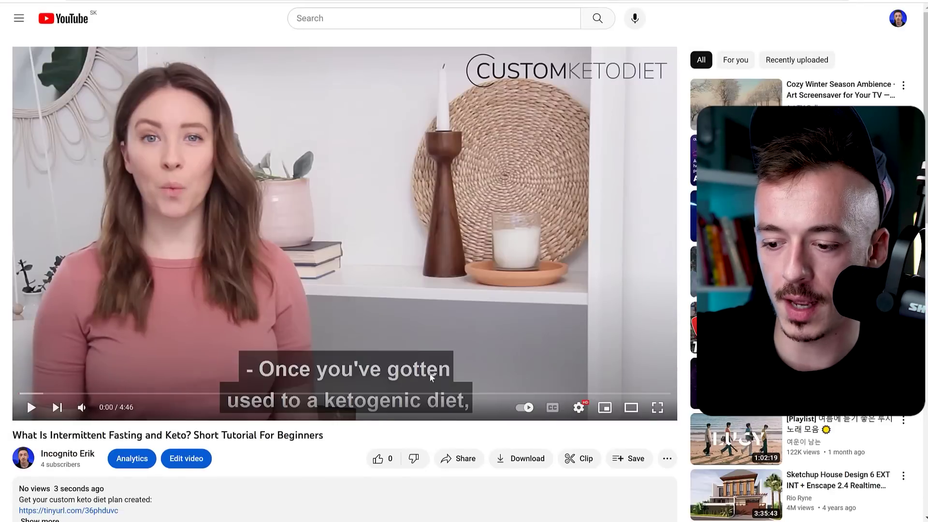
# Step: Like the published video and expand its description to check the custom keto diet plan link and text
pyautogui.click(377, 458)
pyautogui.scroll(-2, 289, 439)
pyautogui.scroll(2, 192, 306)
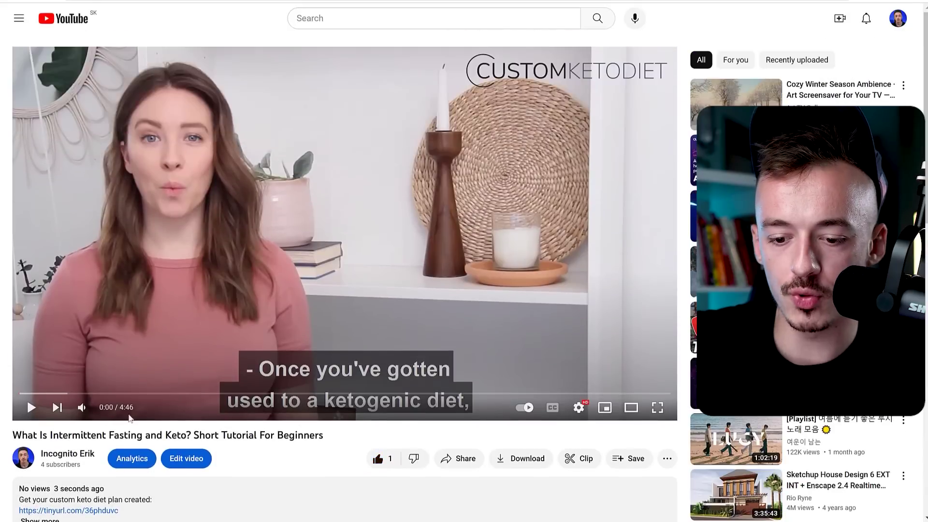
pyautogui.moveTo(13, 435); pyautogui.dragTo(324, 435)
pyautogui.click(147, 426)
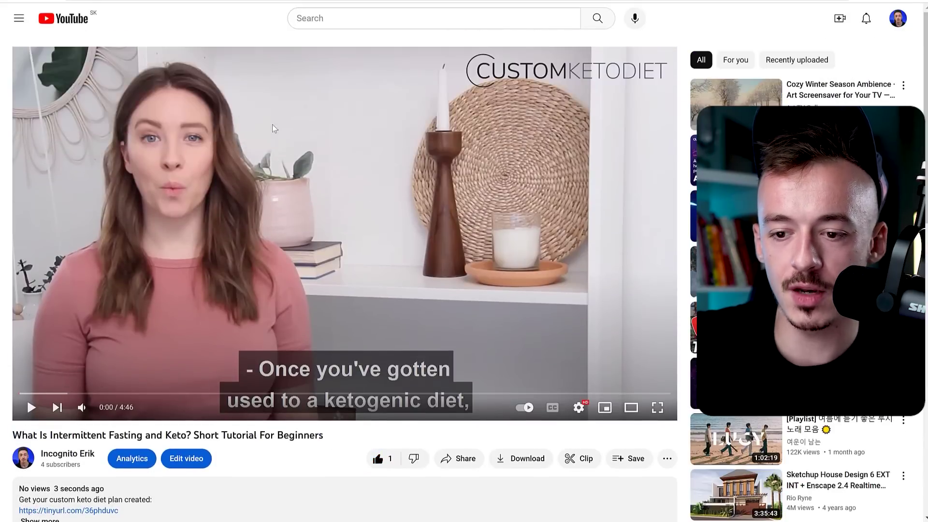
pyautogui.scroll(-5, 280, 286)
pyautogui.click(54, 304)
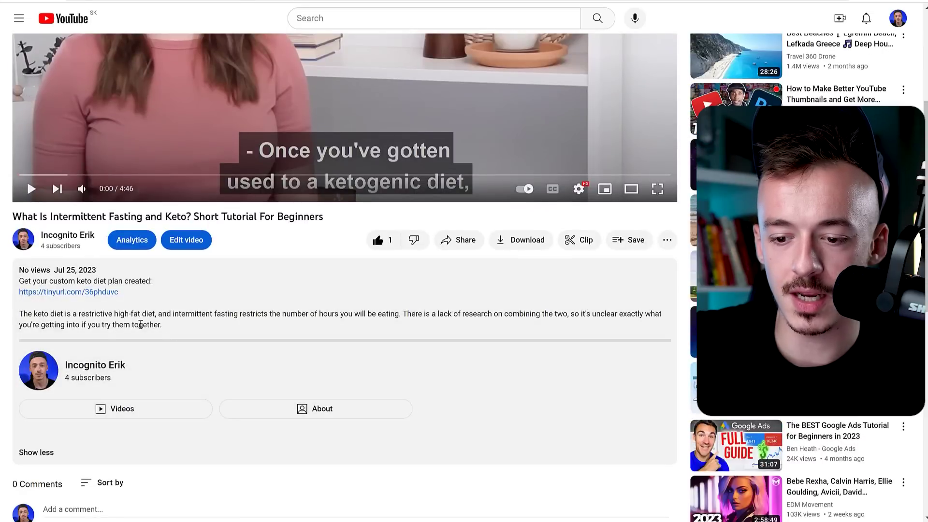
pyautogui.scroll(5, 118, 326)
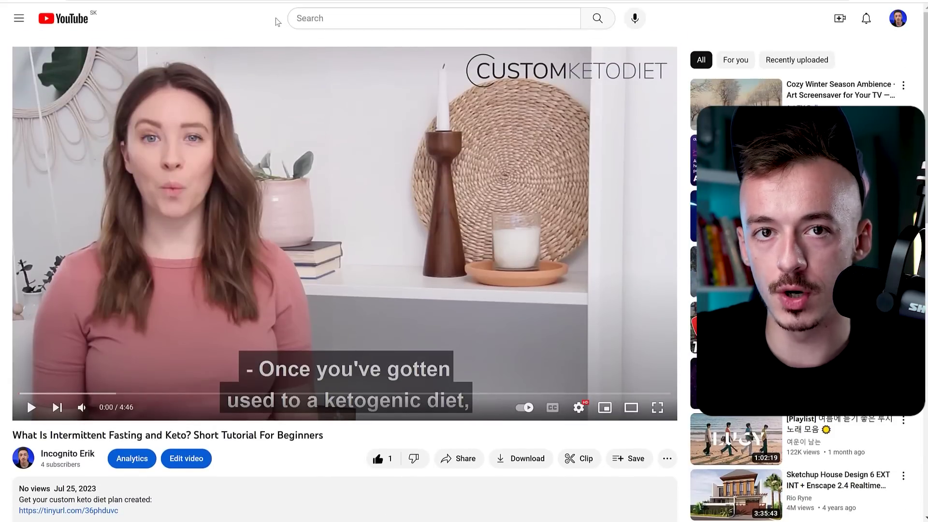
# Step: Copy "What Is Intermittent Fasting and Keto" from the video's title and search YouTube for it
pyautogui.moveTo(15, 436); pyautogui.dragTo(189, 441)
pyautogui.hotkey('ctrl', 'c')
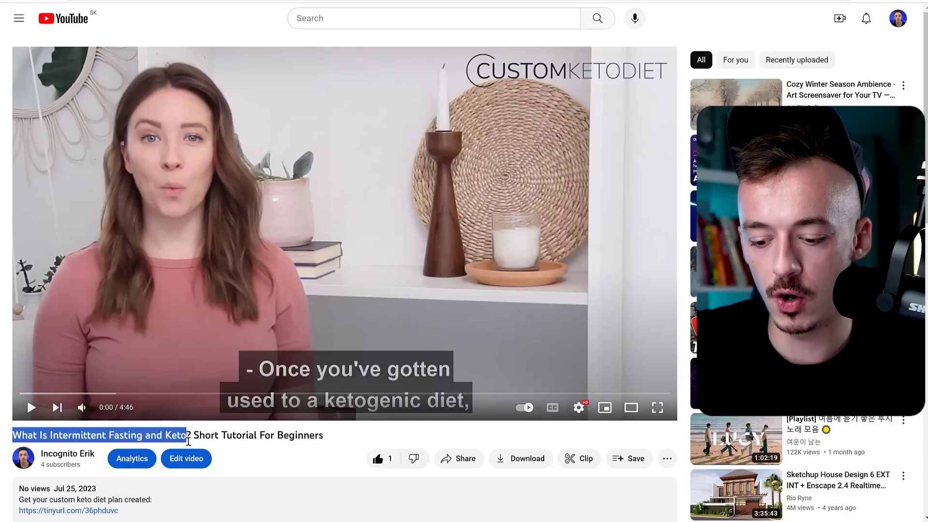
pyautogui.click(328, 21)
pyautogui.hotkey('ctrl', 'v')
pyautogui.press('Return')
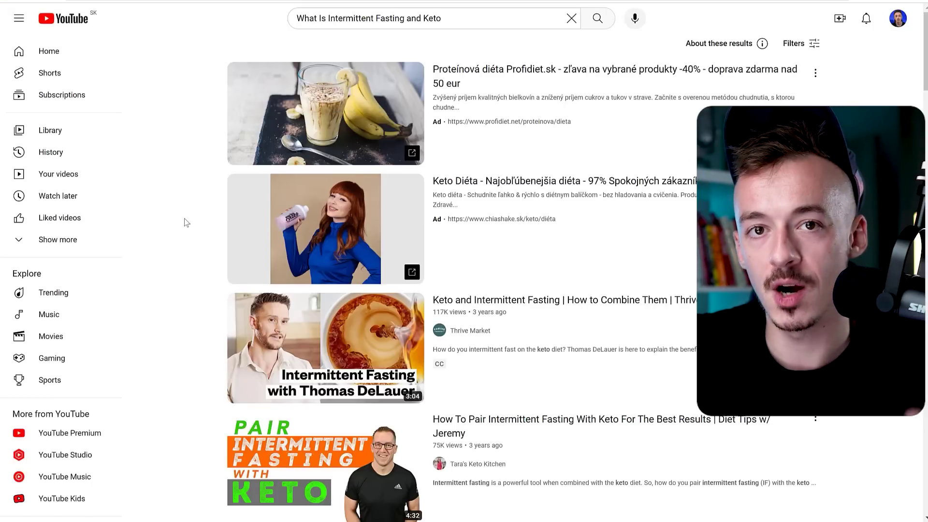
# Step: Save the first three non-ad videos in the search results to the Keto Diet playlist
pyautogui.scroll(-2, 300, 280)
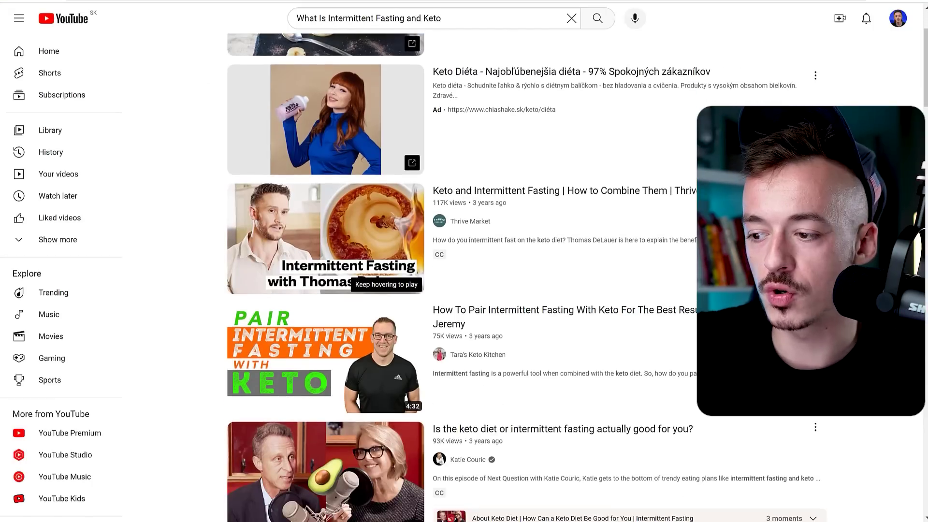
pyautogui.click(641, 256)
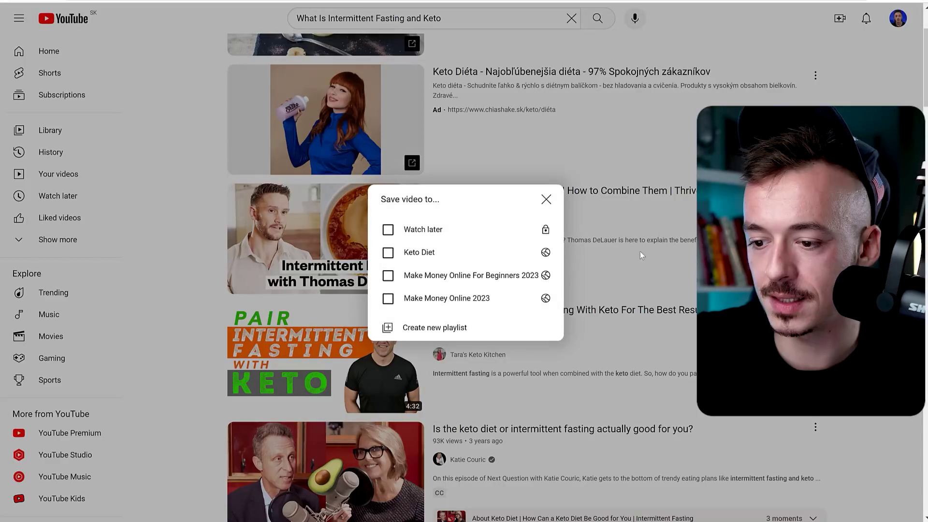
pyautogui.click(388, 253)
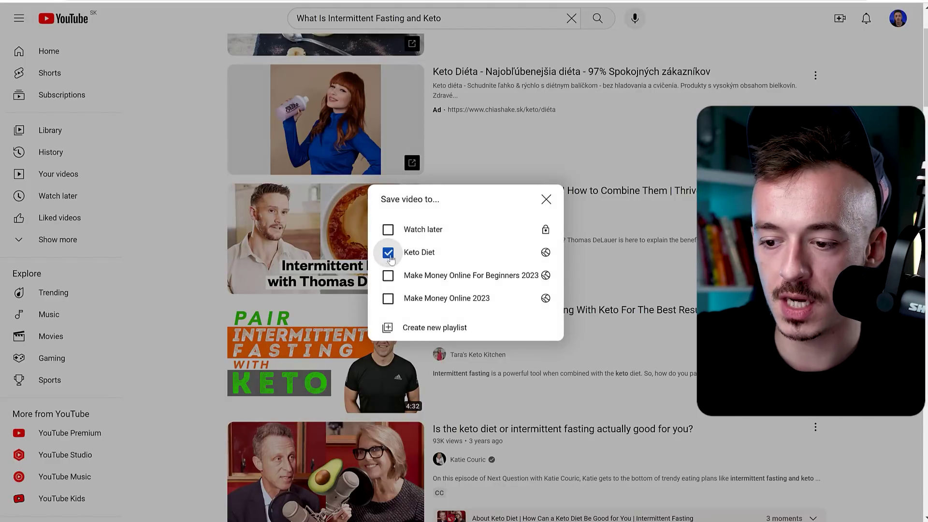
pyautogui.click(358, 278)
pyautogui.click(850, 321)
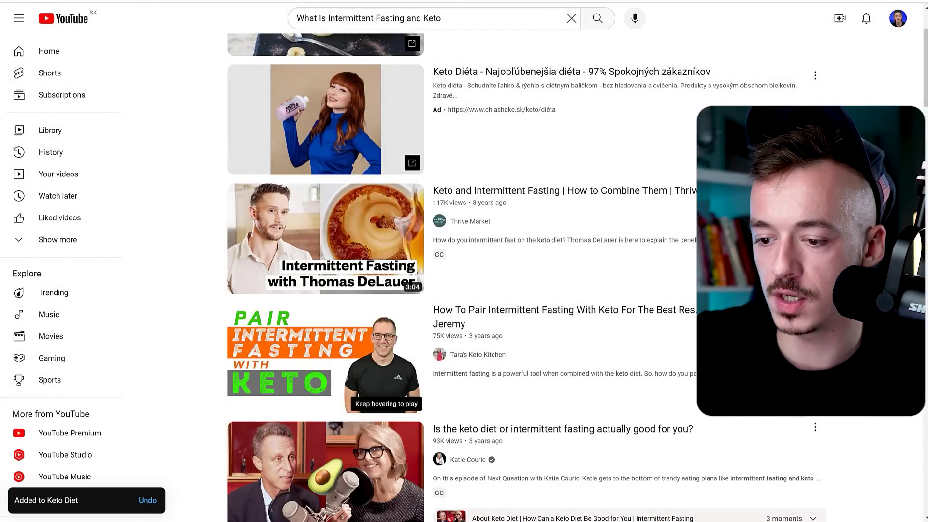
pyautogui.click(388, 253)
pyautogui.click(183, 217)
# Step: Save the "Ketogenic Diet & Intermittent Fasting" big overview video to the Keto Diet playlist
pyautogui.scroll(-5, 450, 231)
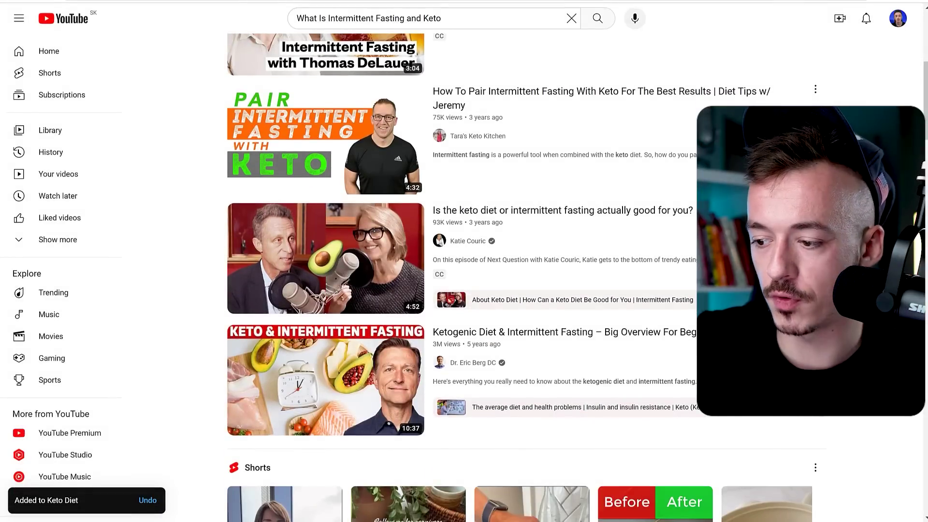
pyautogui.click(816, 332)
pyautogui.click(851, 395)
pyautogui.click(389, 254)
pyautogui.click(234, 242)
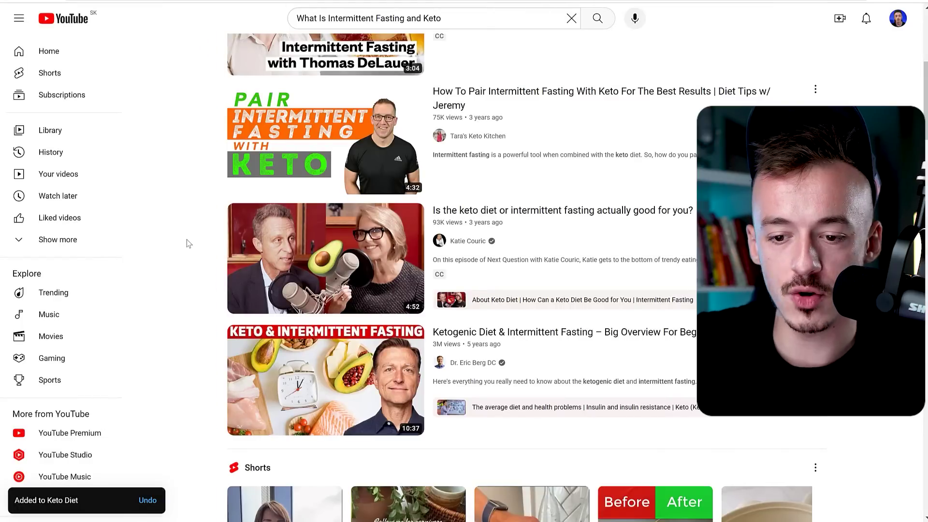
# Step: Open the Keto Diet playlist and reorder it so "What Is Intermittent Fasting and Keto? Short Tutorial For Beginners" comes first
pyautogui.click(83, 241)
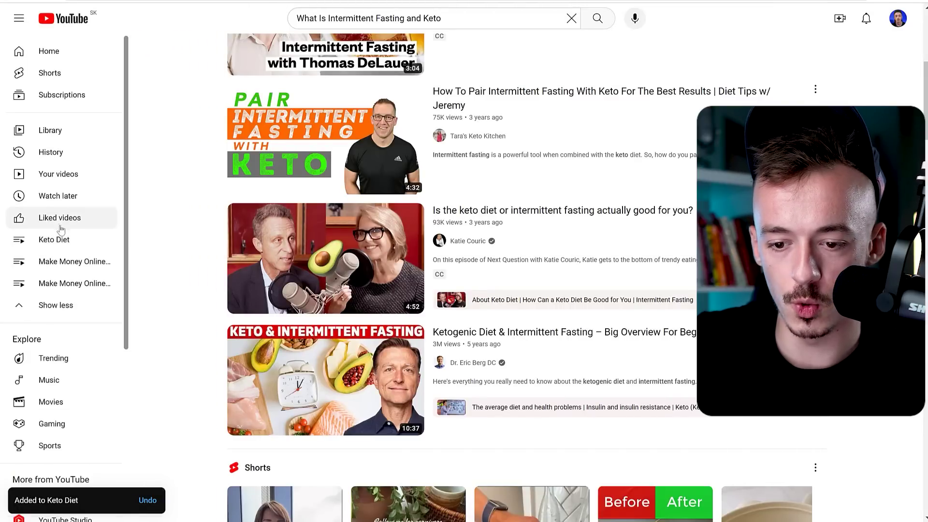
pyautogui.click(52, 244)
pyautogui.moveTo(353, 101); pyautogui.dragTo(349, 345)
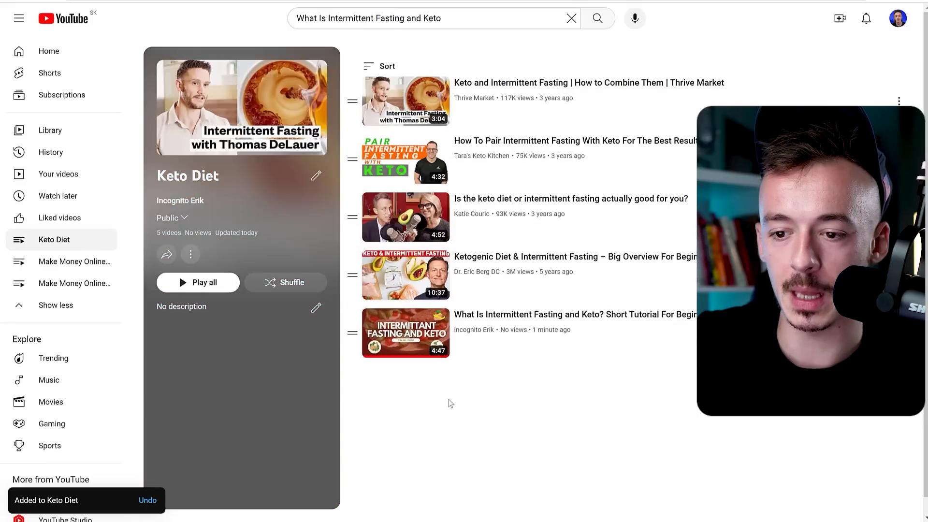
pyautogui.moveTo(353, 336); pyautogui.dragTo(348, 103)
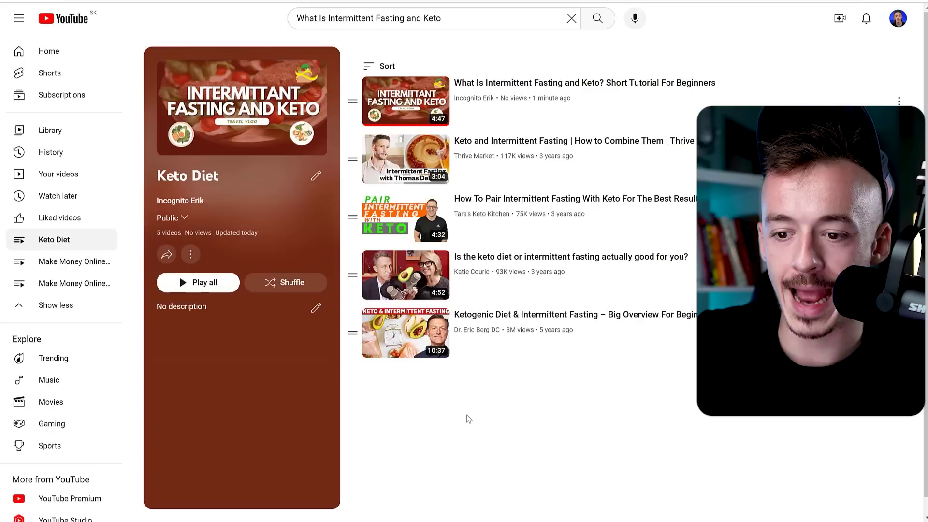